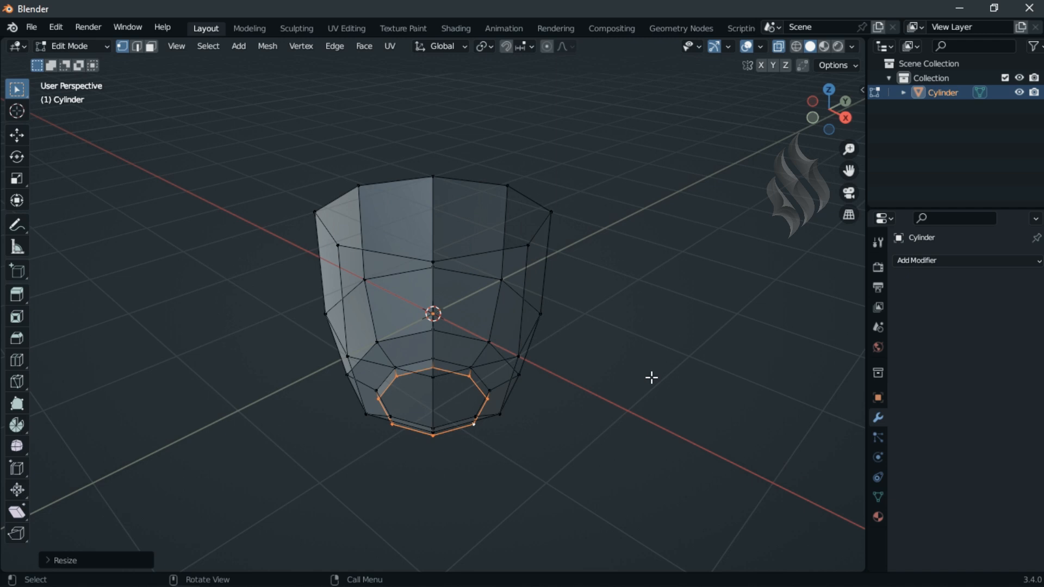
Extrude the bottom edge loop inward at scale 0.85 and extrude the resulting loop 0.075 m up along Z
{"action": "type", "text": "es"}
{"action": "type", "text": ".85"}
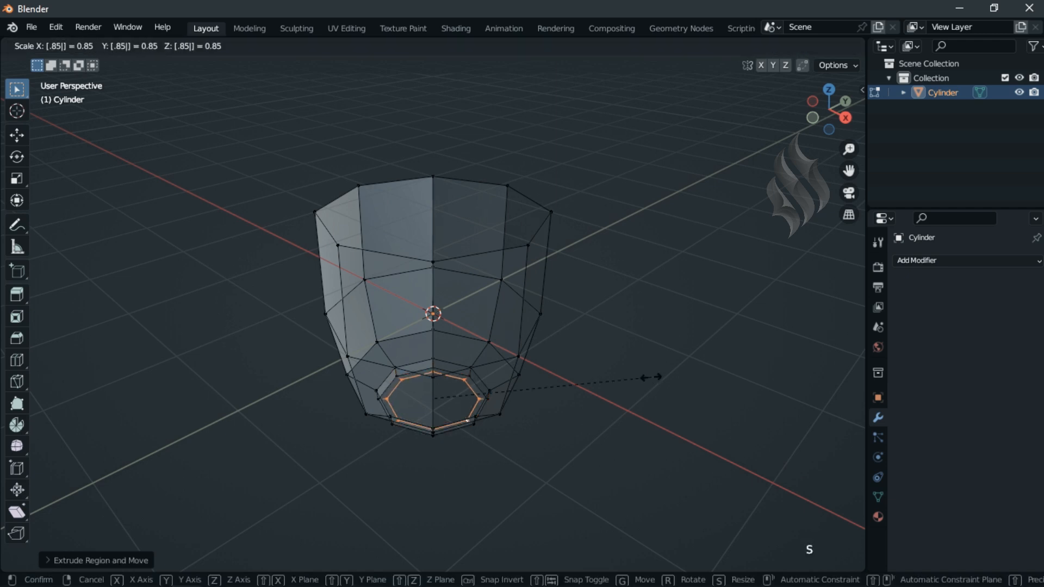
{"action": "key", "text": "Return"}
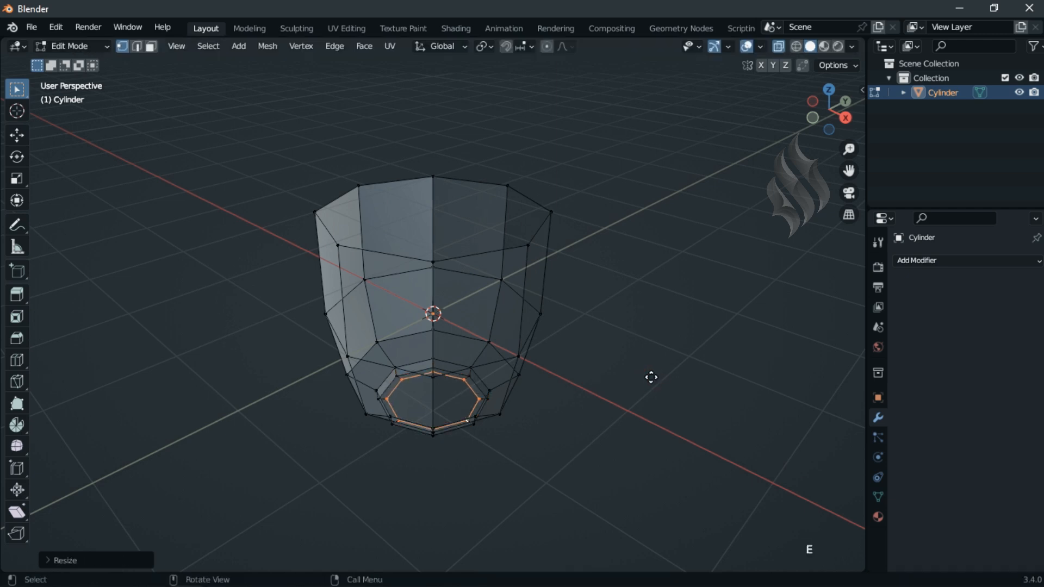
{"action": "type", "text": "ez.075"}
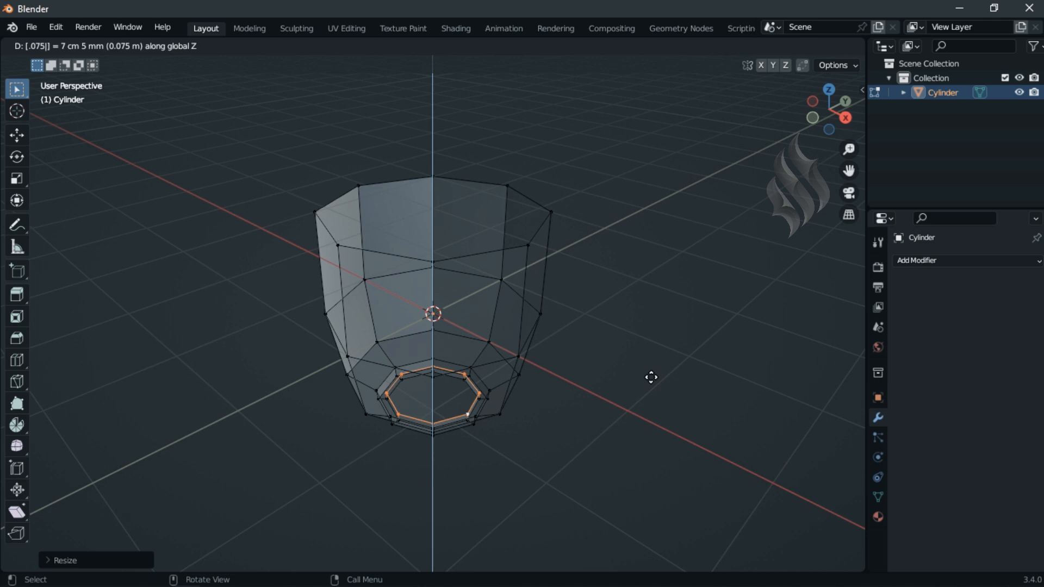
{"action": "key", "text": "Return"}
Scale the recessed bottom loop to 0.95 and fill it with a face
{"action": "type", "text": "s"}
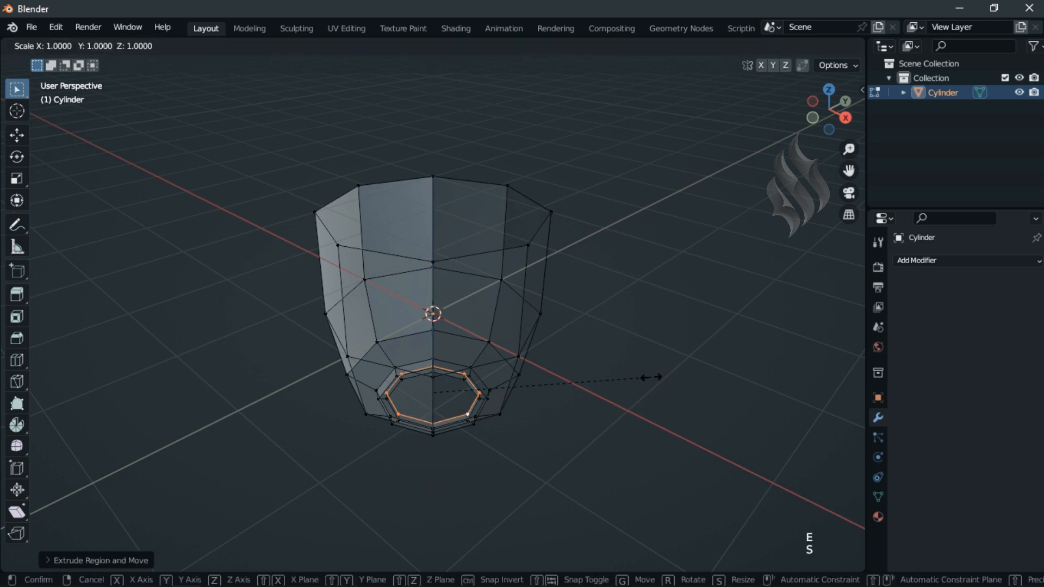
{"action": "type", "text": ".95"}
{"action": "key", "text": "Return"}
{"action": "key", "text": "f"}
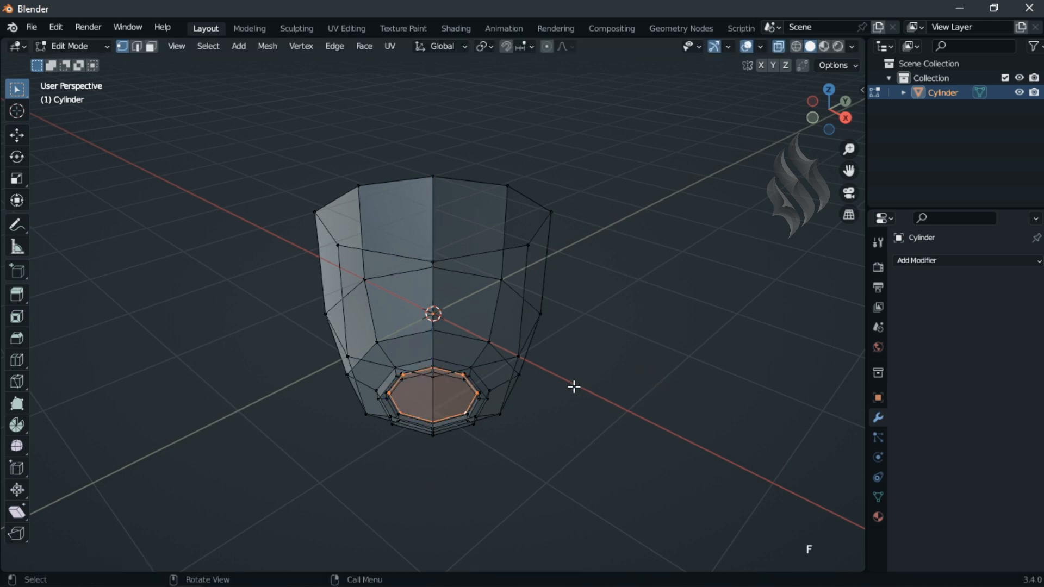
Add two loop cuts to the foot's bottom ring and one around its outer side with an edge slide of -0.8
{"action": "middle_click_drag", "start_coordinate": [484, 396], "coordinate": [482, 383], "text": "ctrl"}
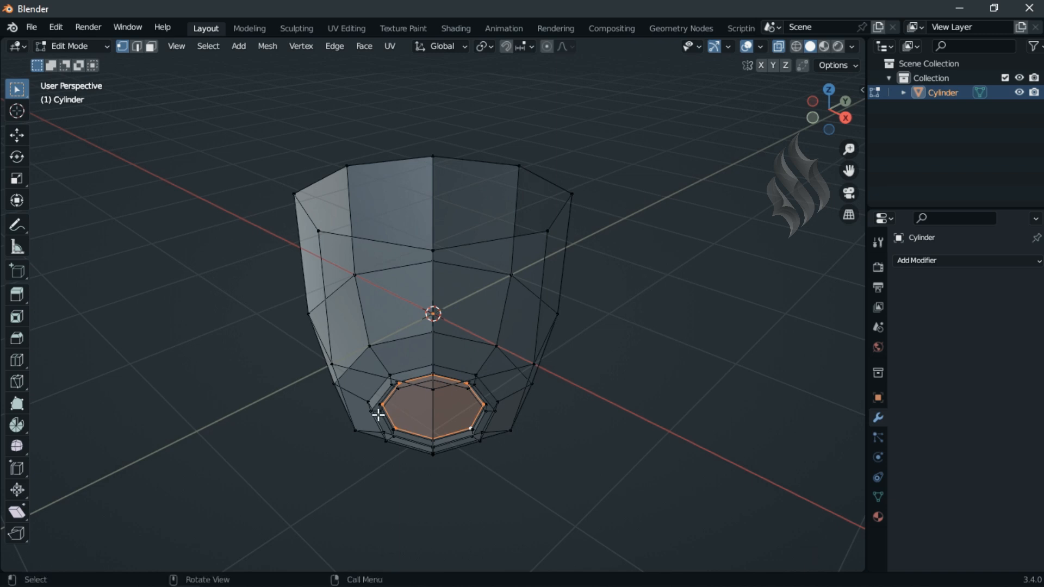
{"action": "key", "text": "ctrl+r"}
{"action": "scroll", "coordinate": [378, 411], "scroll_direction": "up", "scroll_amount": 1}
{"action": "left_click", "coordinate": [484, 402]}
{"action": "right_click", "coordinate": [484, 401]}
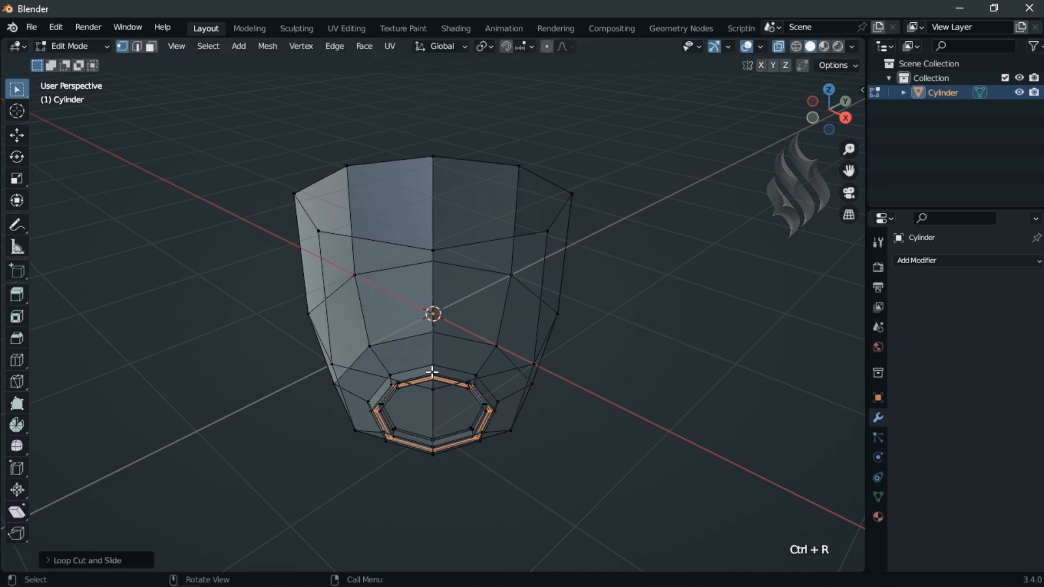
{"action": "key", "text": "ctrl+r"}
{"action": "left_click", "coordinate": [432, 371]}
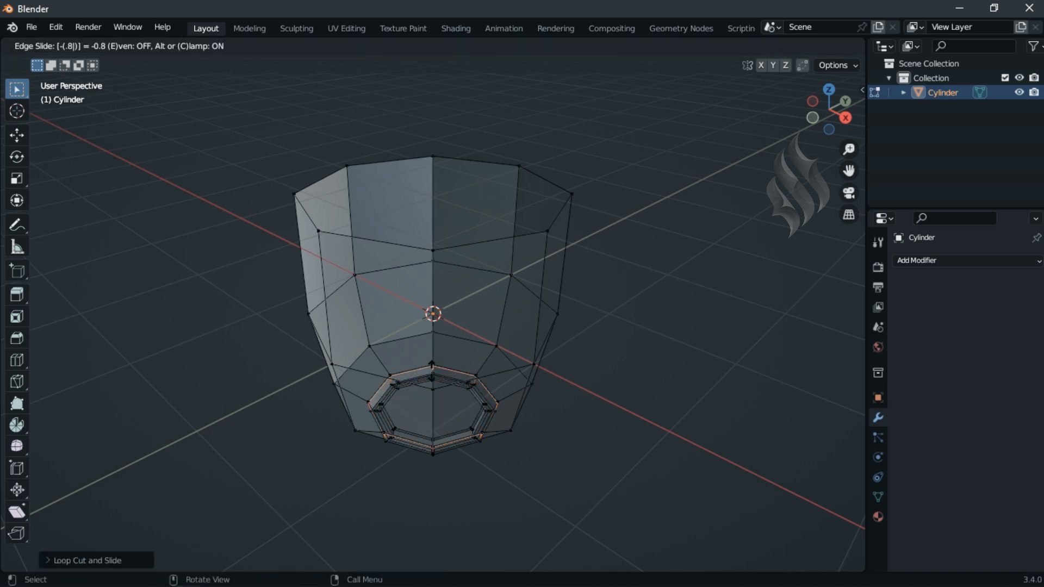
{"action": "right_click", "coordinate": [432, 372]}
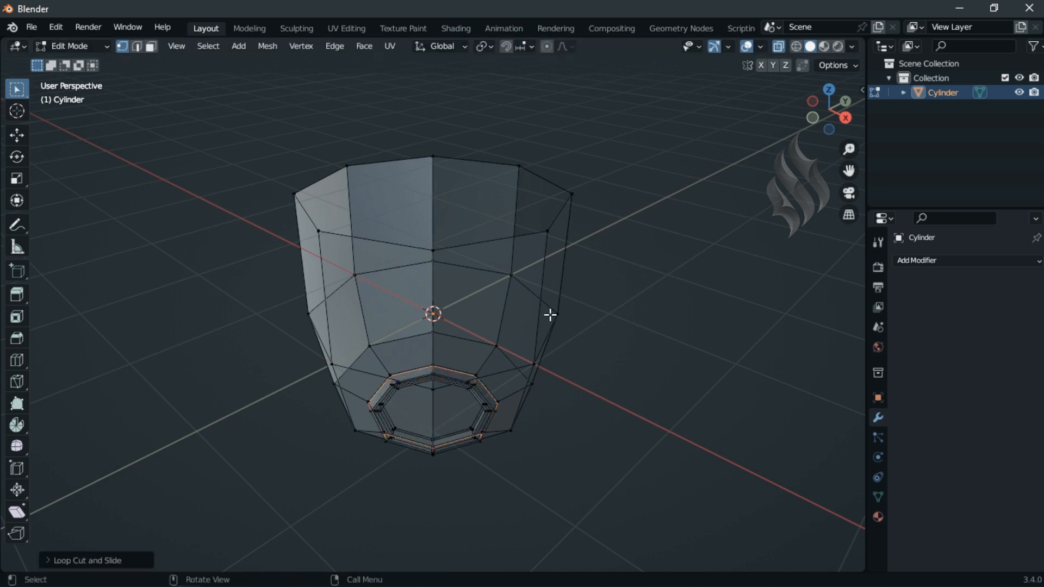
Scale the cup's top rim edge loop slightly outward
{"action": "left_click", "coordinate": [559, 217], "text": "alt"}
{"action": "key", "text": "s"}
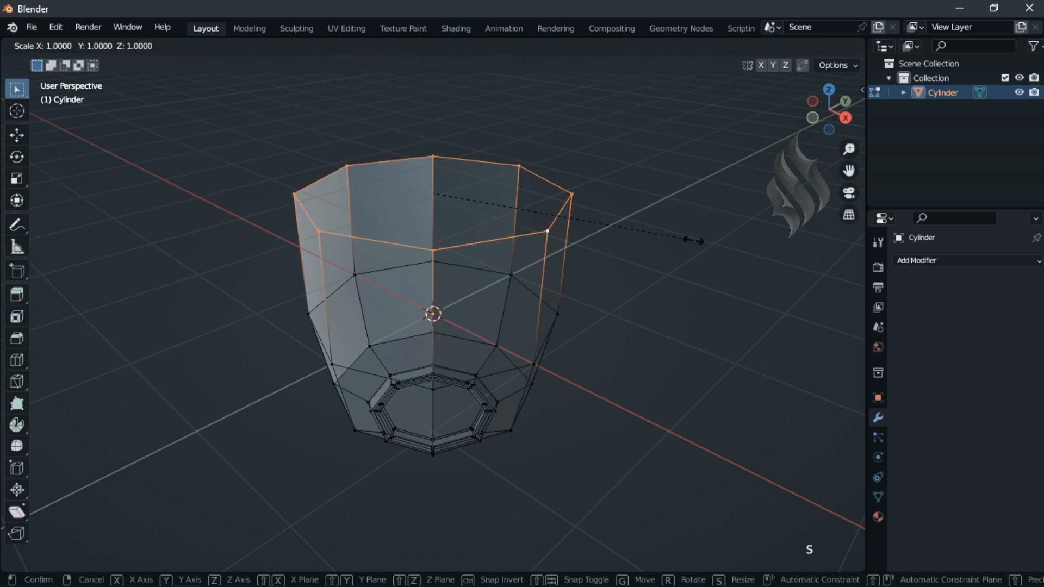
{"action": "left_click", "coordinate": [694, 241]}
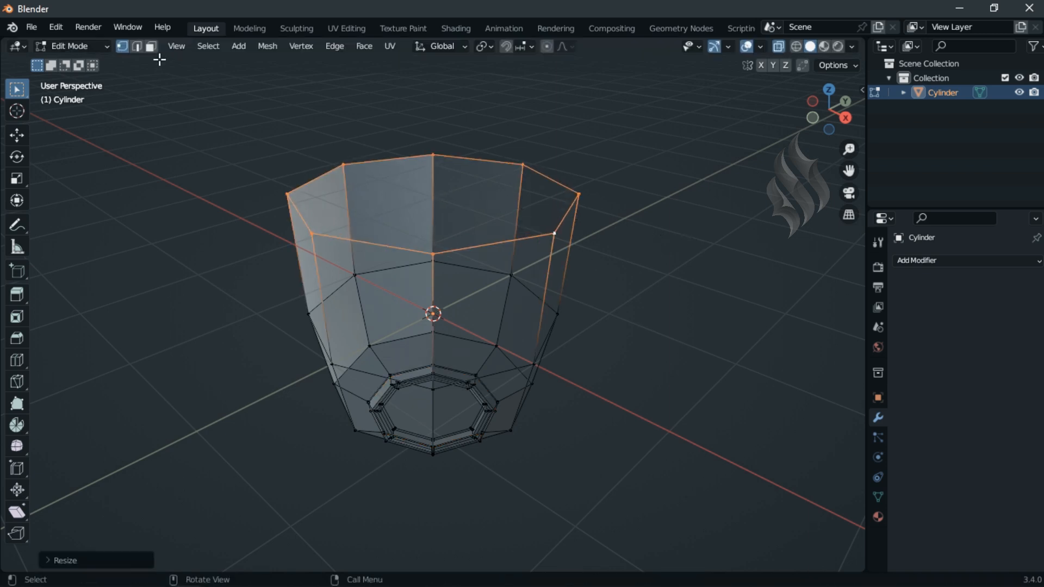
Duplicate the upper and lower wall face loops in place and hide all other geometry
{"action": "left_click", "coordinate": [151, 47]}
{"action": "left_click", "coordinate": [431, 197], "text": "alt"}
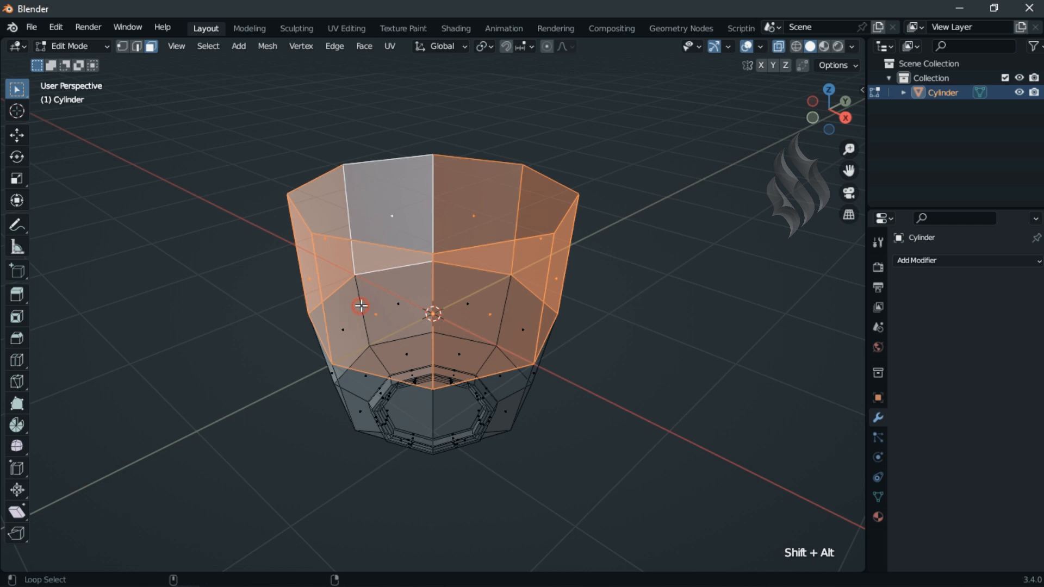
{"action": "left_click", "coordinate": [379, 355], "text": "alt+shift"}
{"action": "key", "text": "shift+d"}
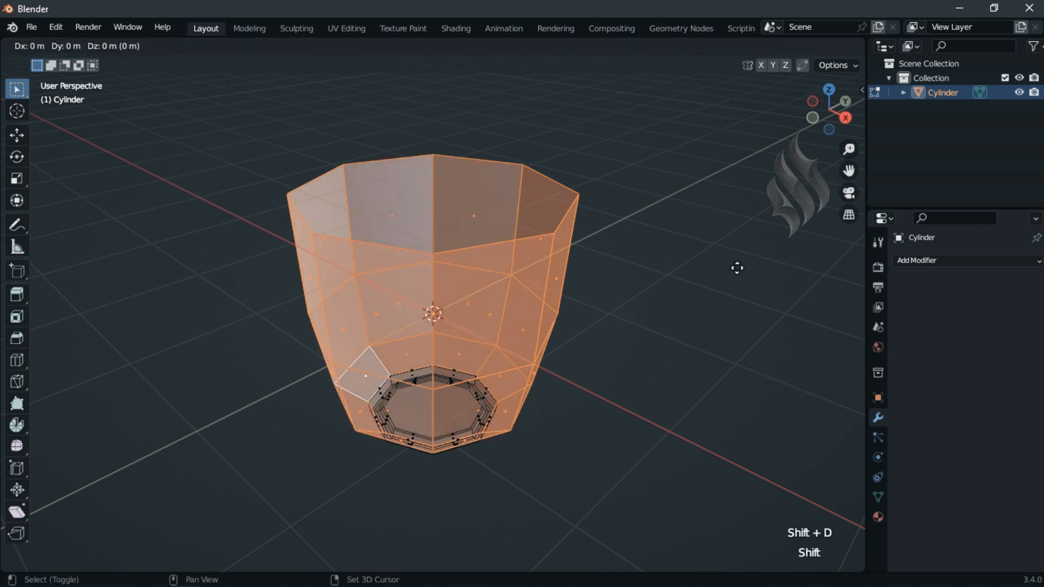
{"action": "right_click", "coordinate": [737, 268]}
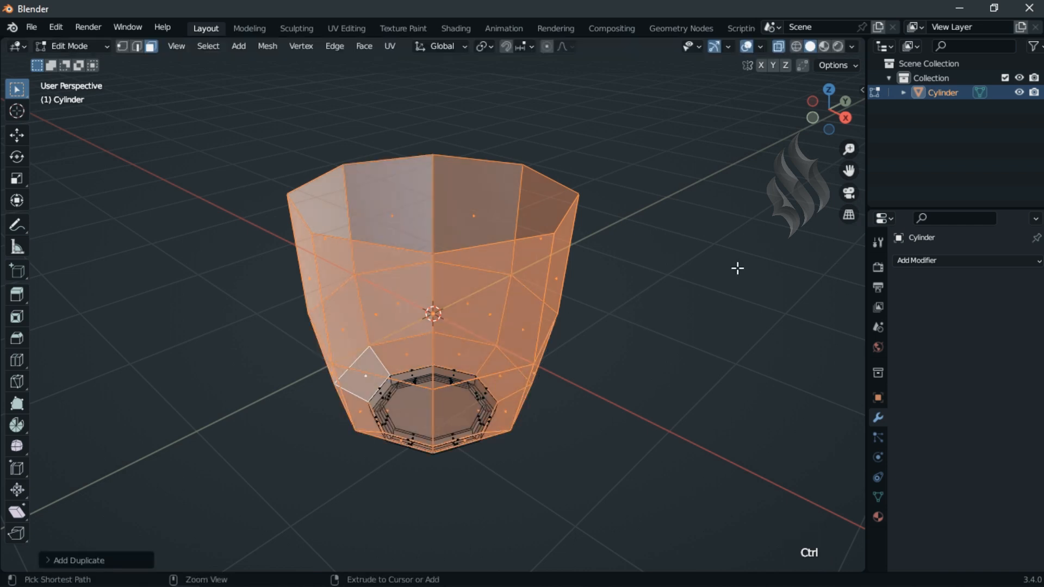
{"action": "key", "text": "ctrl+i"}
{"action": "key", "text": "h"}
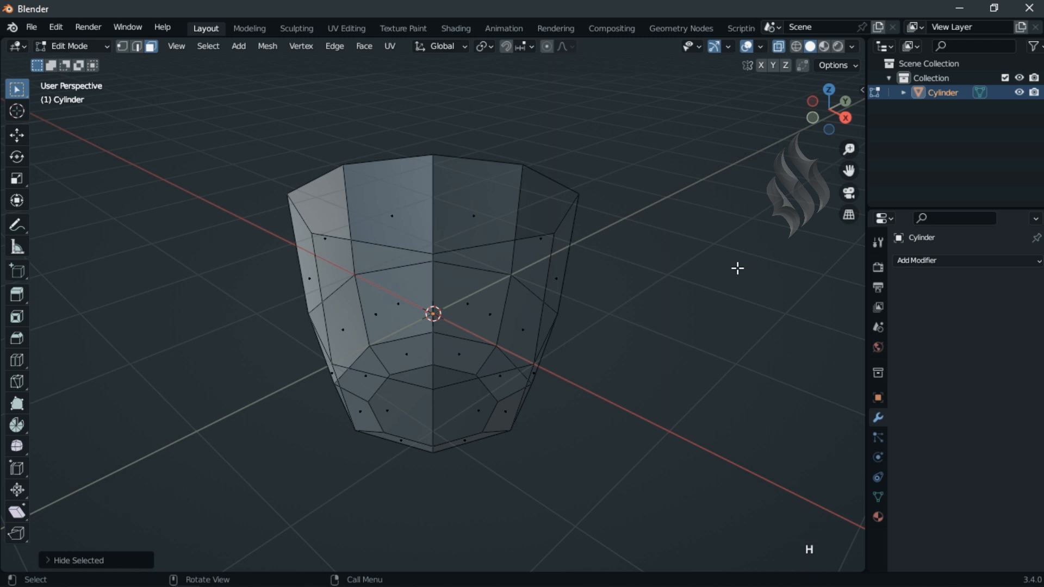
Scale the whole duplicated wall to 0.9 horizontally, keeping its Z height locked
{"action": "key", "text": "a"}
{"action": "key", "text": "s"}
{"action": "key", "text": "shift+z"}
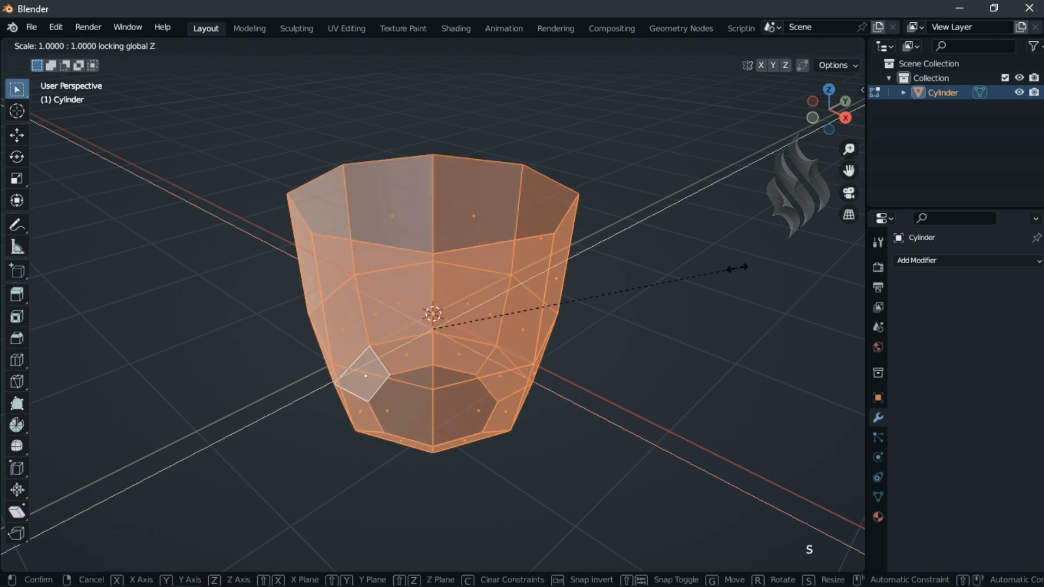
{"action": "type", "text": ".9"}
{"action": "key", "text": "Return"}
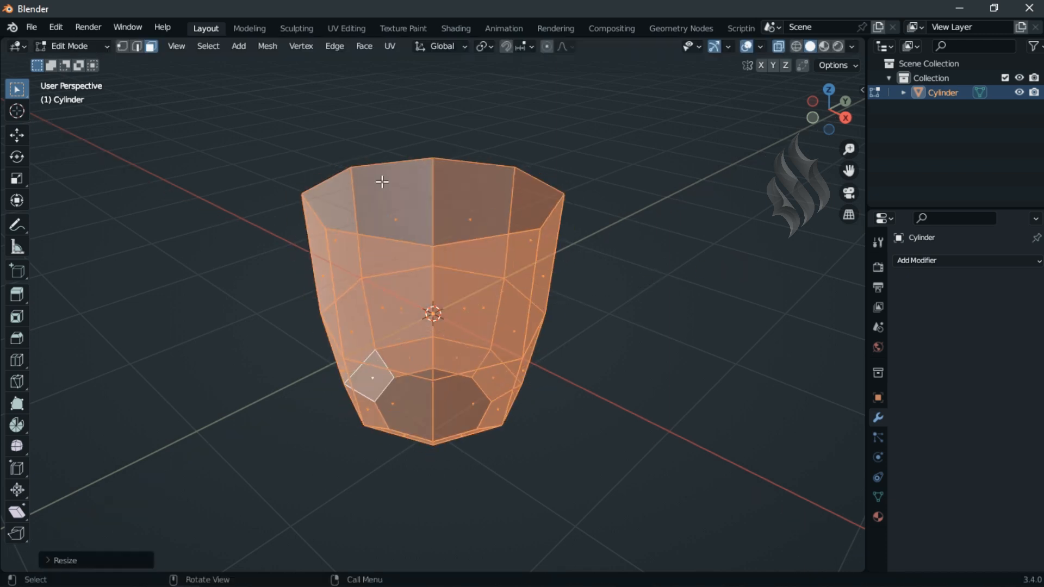
Extrude the inner wall's bottom edge loop inward at scale 0.95 and fill it with a face
{"action": "left_click", "coordinate": [137, 46]}
{"action": "left_click", "coordinate": [483, 396], "text": "alt"}
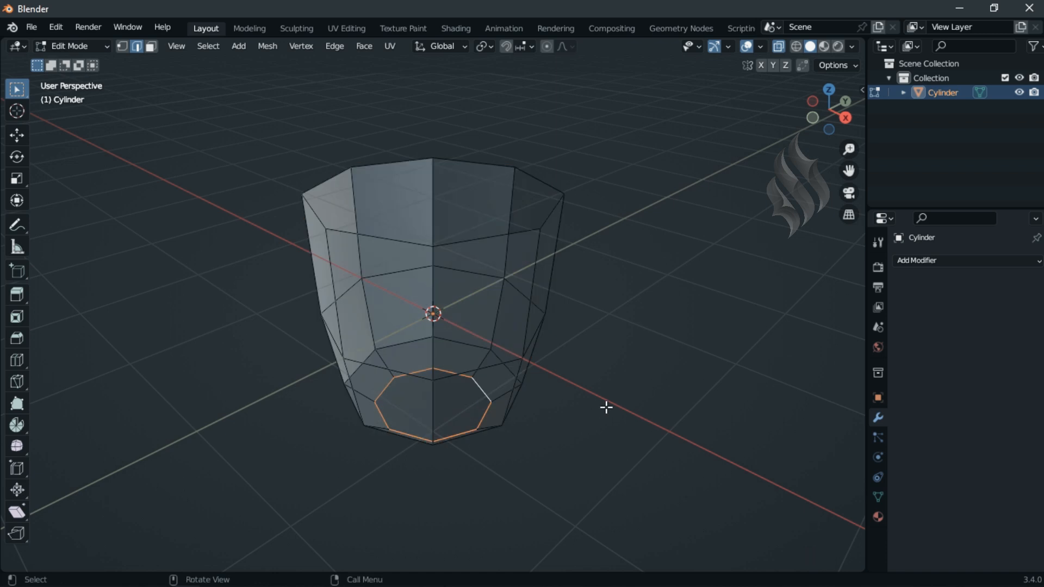
{"action": "type", "text": "es.95"}
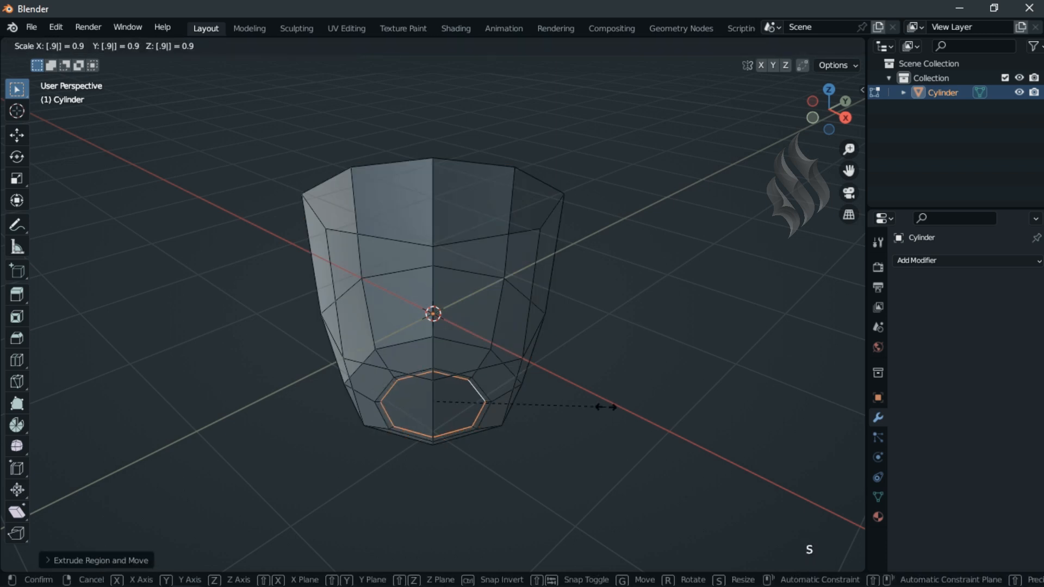
{"action": "key", "text": "Return"}
{"action": "key", "text": "f"}
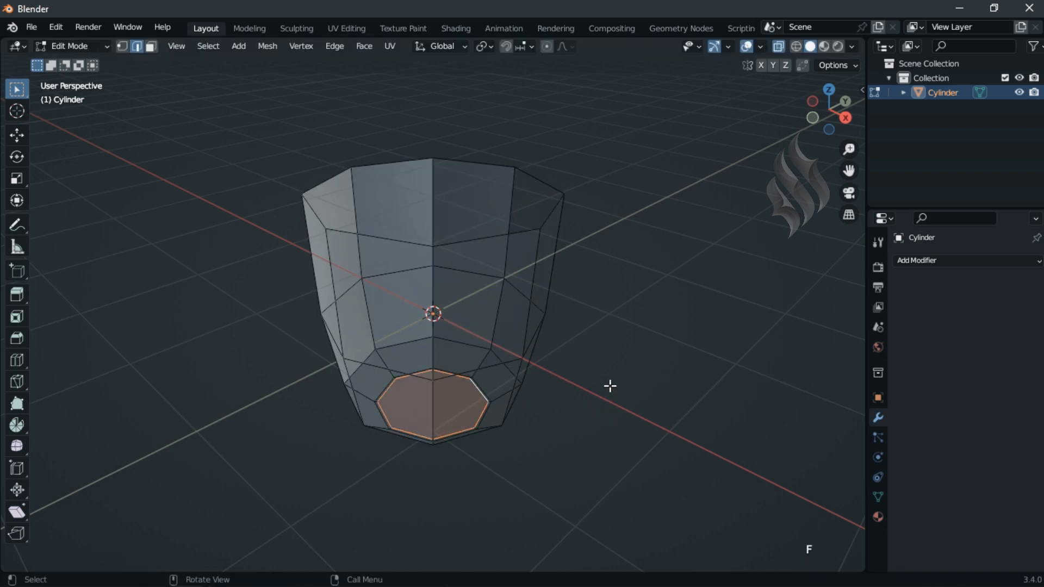
Reveal the hidden outer geometry and turn off X-ray display
{"action": "left_click", "coordinate": [653, 357]}
{"action": "key", "text": "alt+h"}
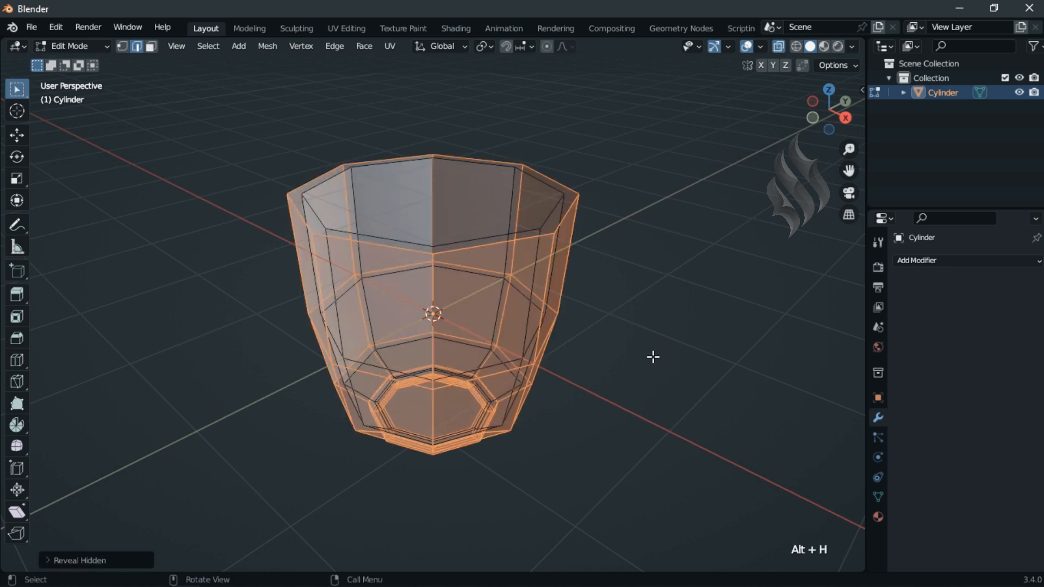
{"action": "left_click", "coordinate": [778, 46]}
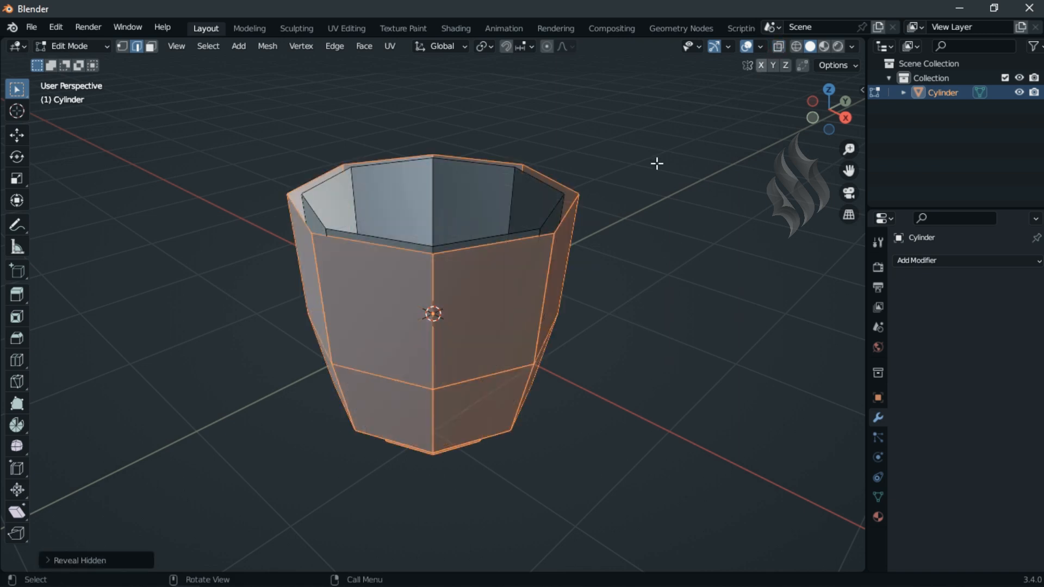
Fill the gap between the inner and outer top rims with faces all the way around
{"action": "left_click", "coordinate": [514, 238]}
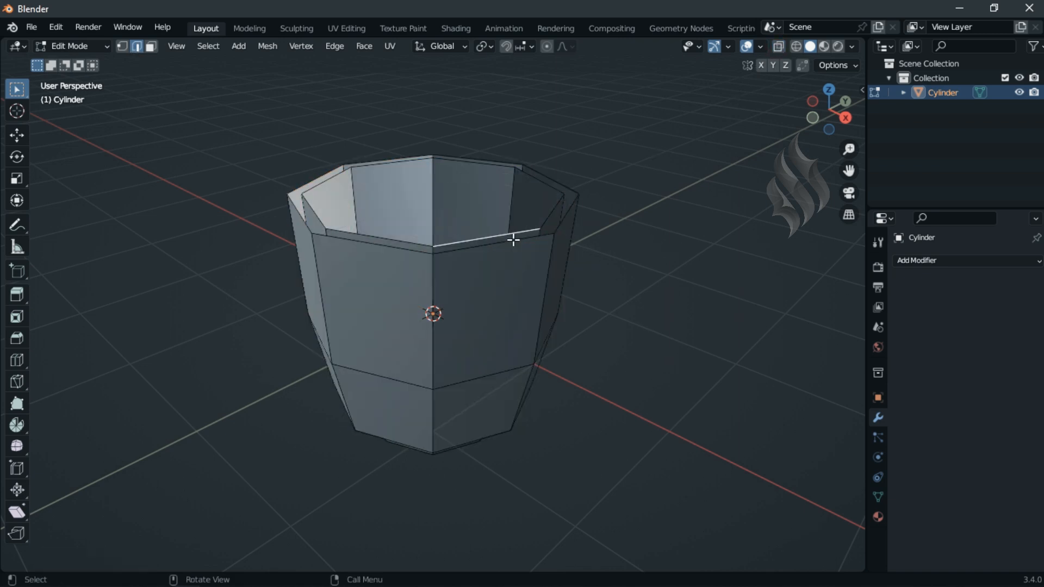
{"action": "left_click", "coordinate": [513, 243], "text": "shift"}
{"action": "key", "text": "f"}
{"action": "left_click", "coordinate": [545, 231]}
{"action": "key", "text": "f"}
{"action": "key", "text": "f"}
{"action": "key", "text": "f"}
{"action": "key", "text": "f"}
{"action": "key", "text": "f"}
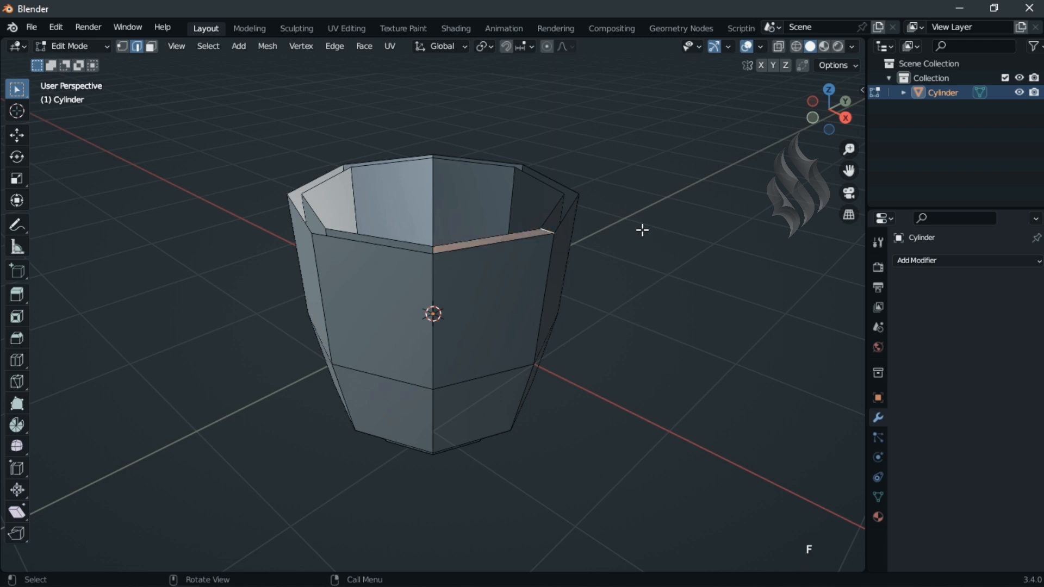
{"action": "key", "text": "f"}
{"action": "key", "text": "f"}
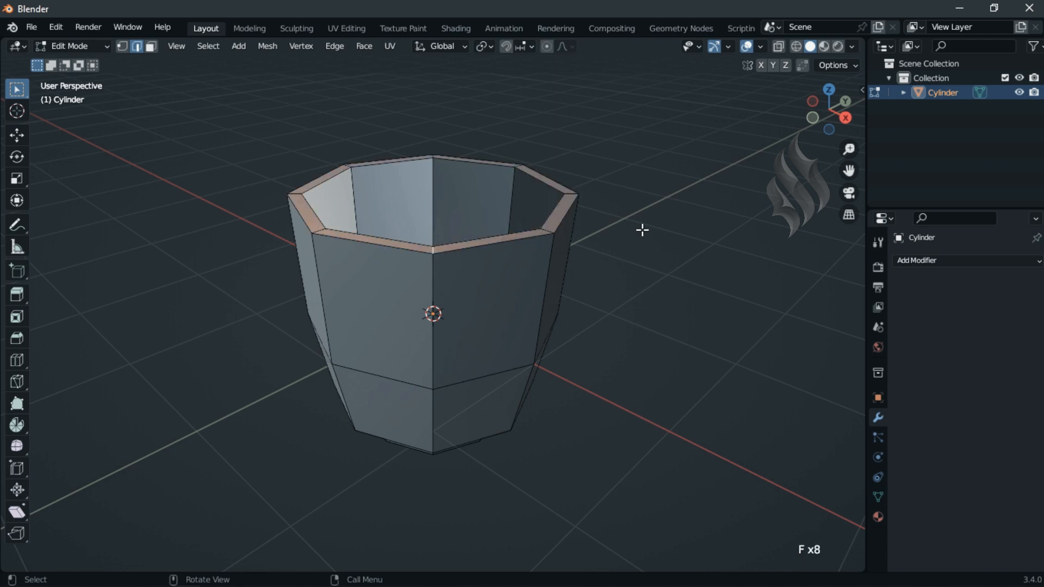
Recalculate the normals of the entire mesh and clear the selection
{"action": "key", "text": "a"}
{"action": "key", "text": "shift+n"}
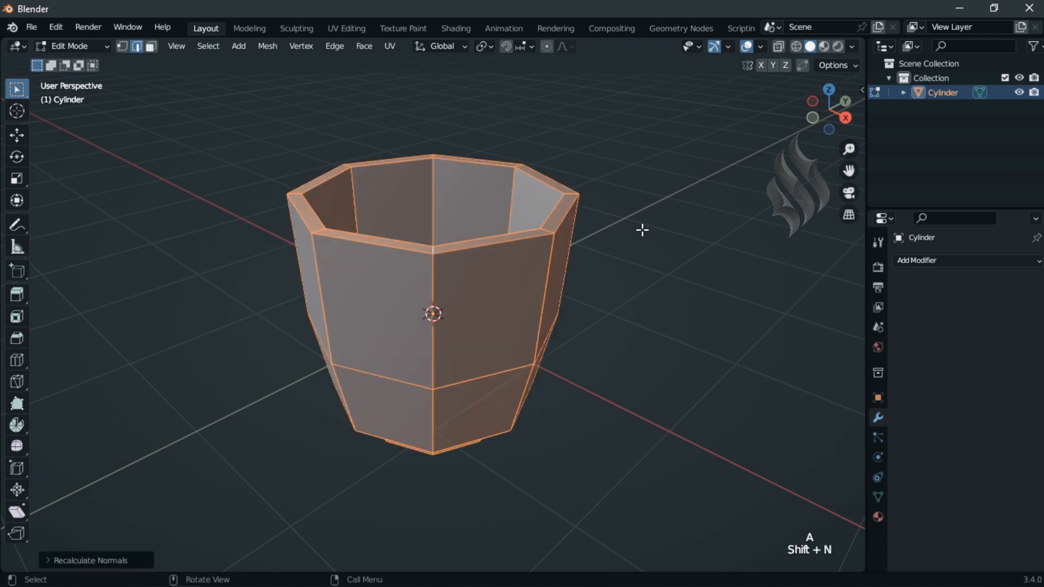
{"action": "key", "text": "alt+a"}
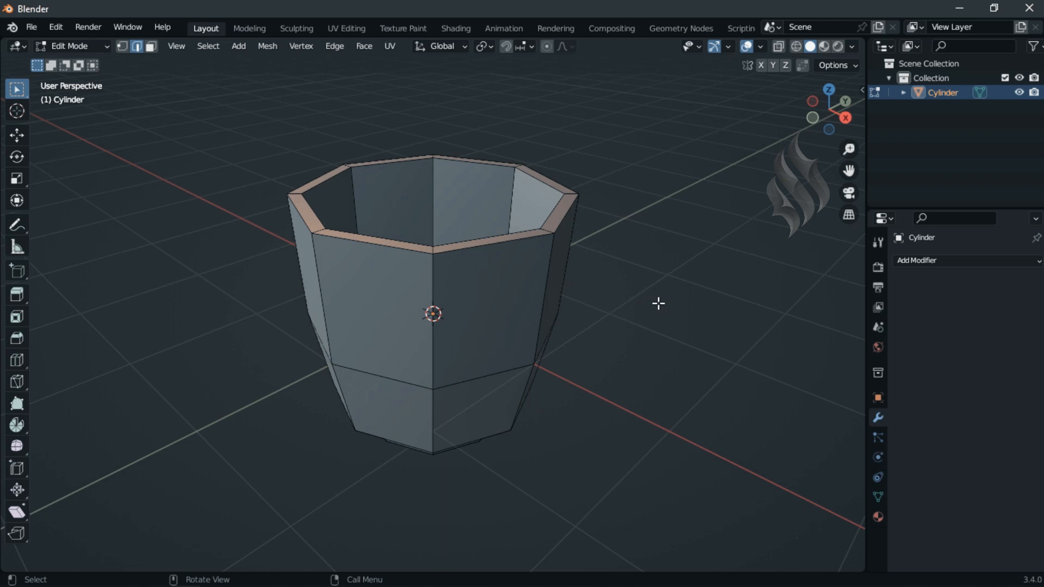
Add a loop cut around the upper outer wall, slid toward the rim, and a centred one around the lower wall
{"action": "key", "text": "ctrl+r"}
{"action": "left_click", "coordinate": [439, 311]}
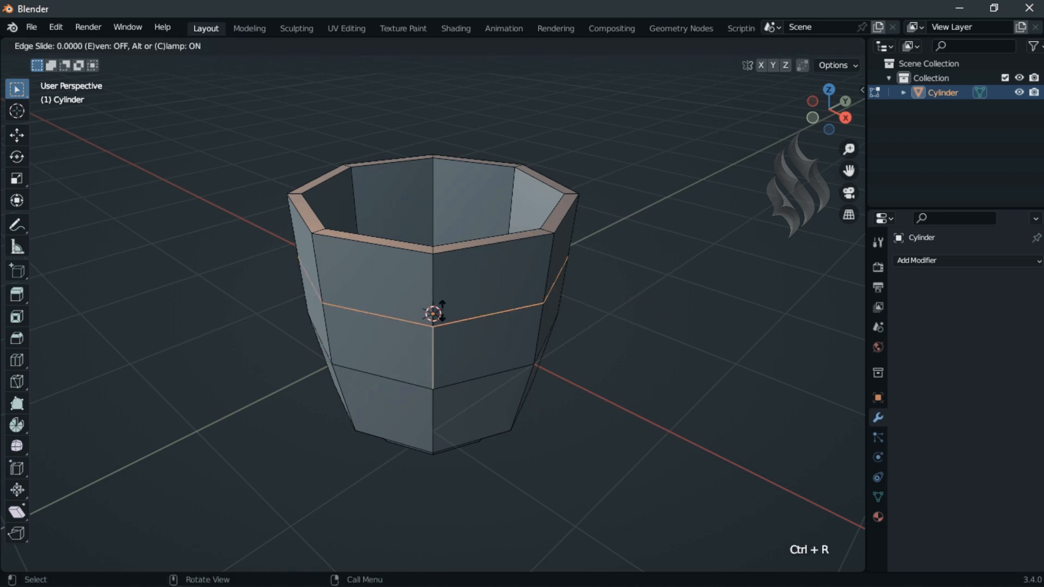
{"action": "left_click", "coordinate": [431, 312]}
{"action": "key", "text": "ctrl+r"}
{"action": "left_click", "coordinate": [435, 419]}
{"action": "right_click", "coordinate": [480, 324]}
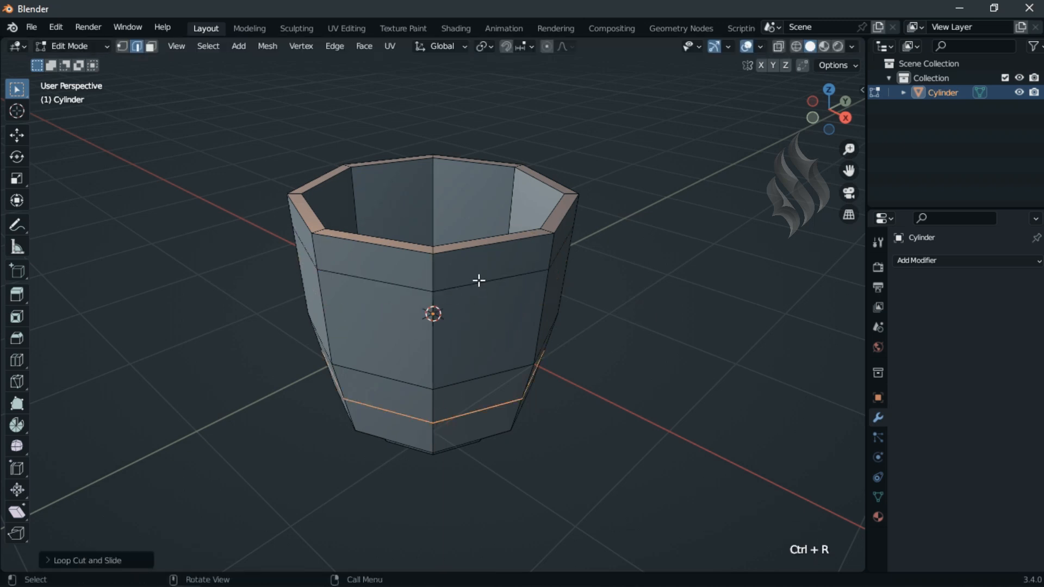
Bevel both new outer wall loops into narrow horizontal bands
{"action": "left_click", "coordinate": [478, 280], "text": "alt+shift"}
{"action": "key", "text": "ctrl+b"}
{"action": "left_click", "coordinate": [691, 305]}
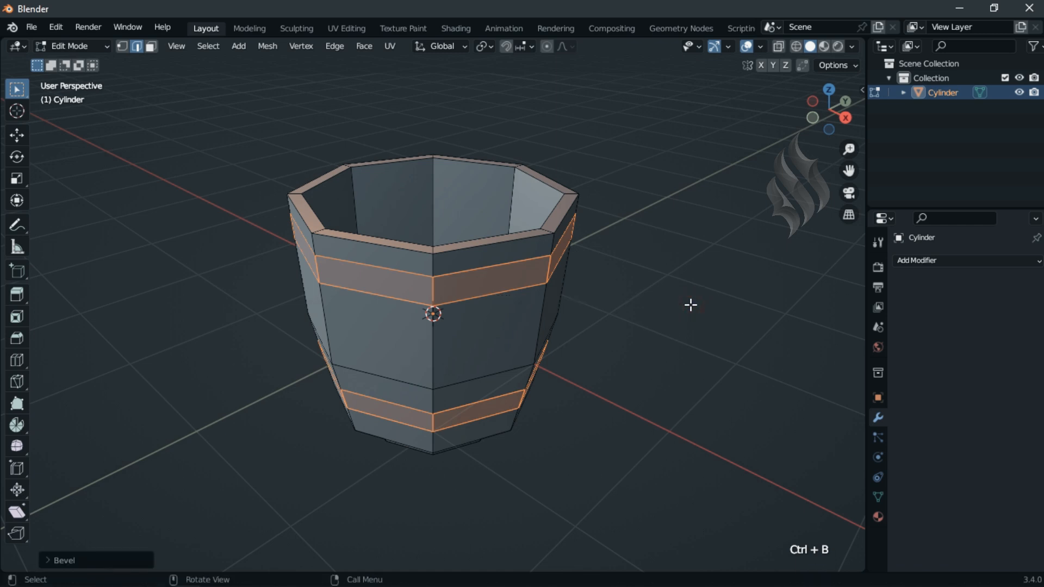
Isolate the two central faces of the upper and lower bands in the left view by hiding all other geometry
{"action": "middle_click_drag", "start_coordinate": [691, 305], "coordinate": [236, 145], "text": "alt"}
{"action": "left_click", "coordinate": [381, 225]}
{"action": "left_click", "coordinate": [415, 236], "text": "shift"}
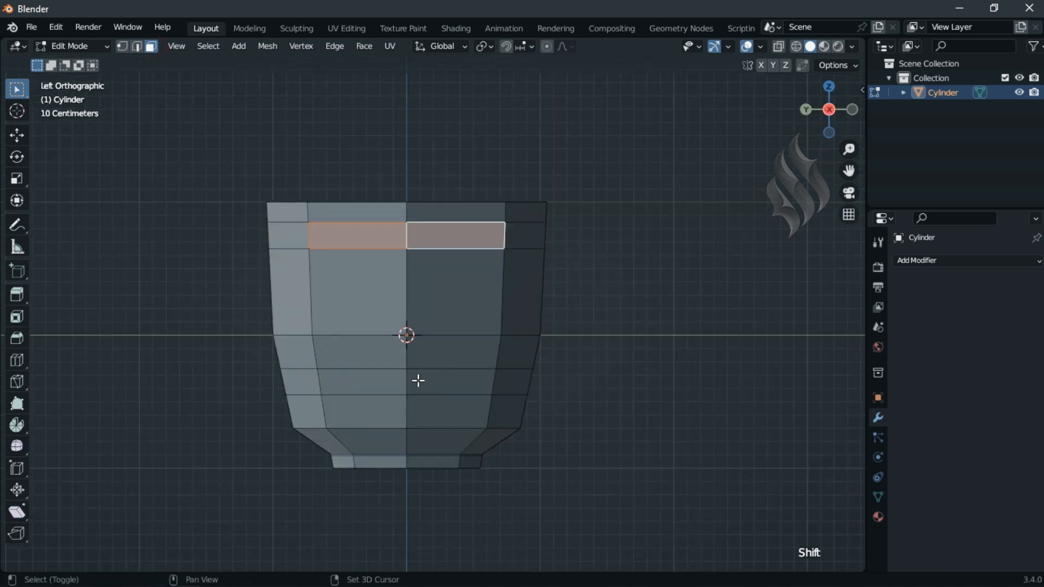
{"action": "left_click", "coordinate": [417, 380], "text": "shift"}
{"action": "left_click", "coordinate": [382, 381], "text": "shift"}
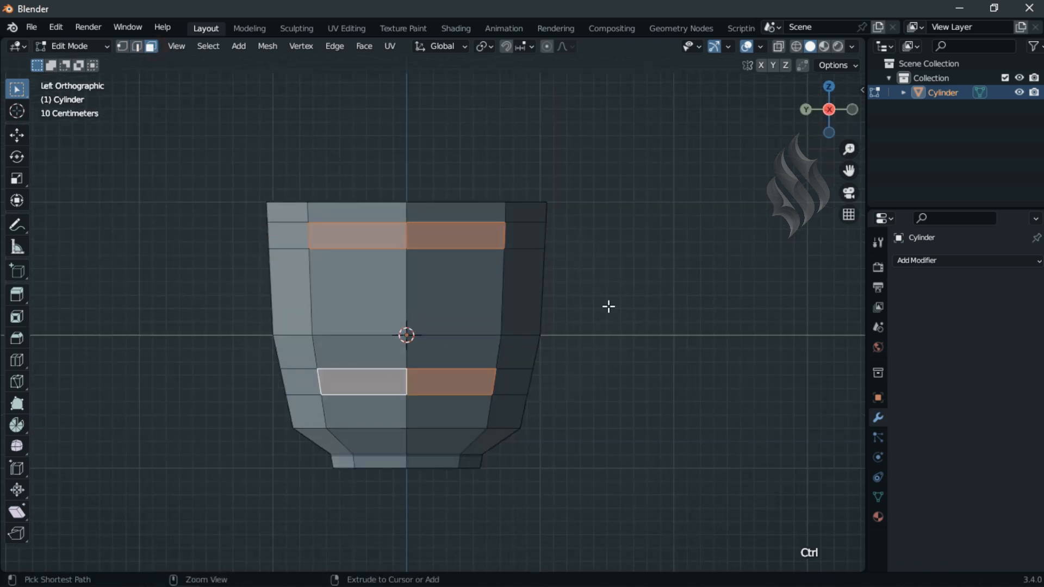
{"action": "key", "text": "ctrl+i"}
{"action": "key", "text": "h"}
Add a vertical loop cut to each of the four visible band faces, slid toward the centre line by a factor of 0.6
{"action": "key", "text": "ctrl+r"}
{"action": "left_click", "coordinate": [387, 235]}
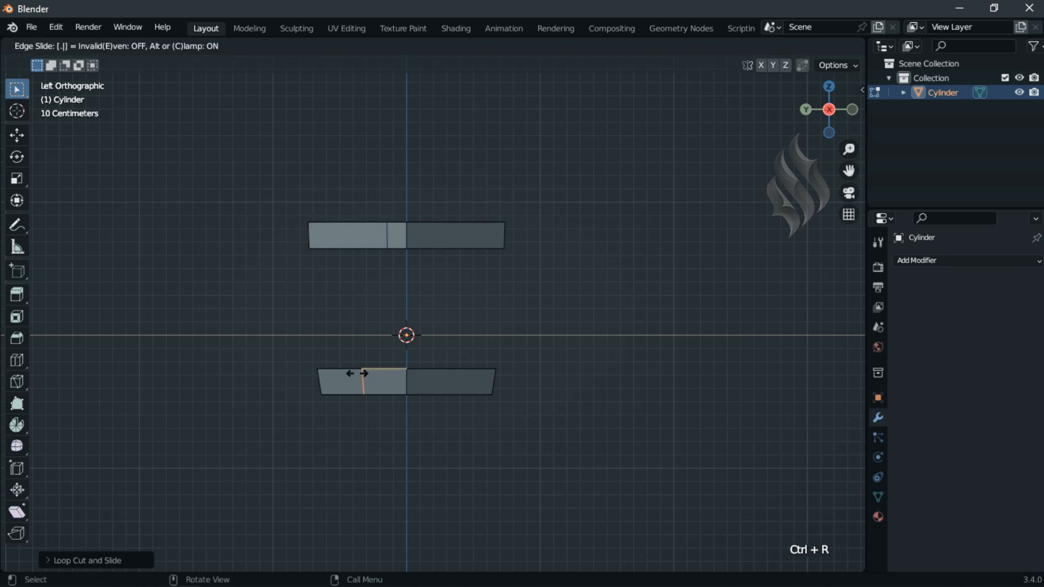
{"action": "left_click", "coordinate": [354, 373]}
{"action": "key", "text": "ctrl+r"}
{"action": "left_click", "coordinate": [447, 380]}
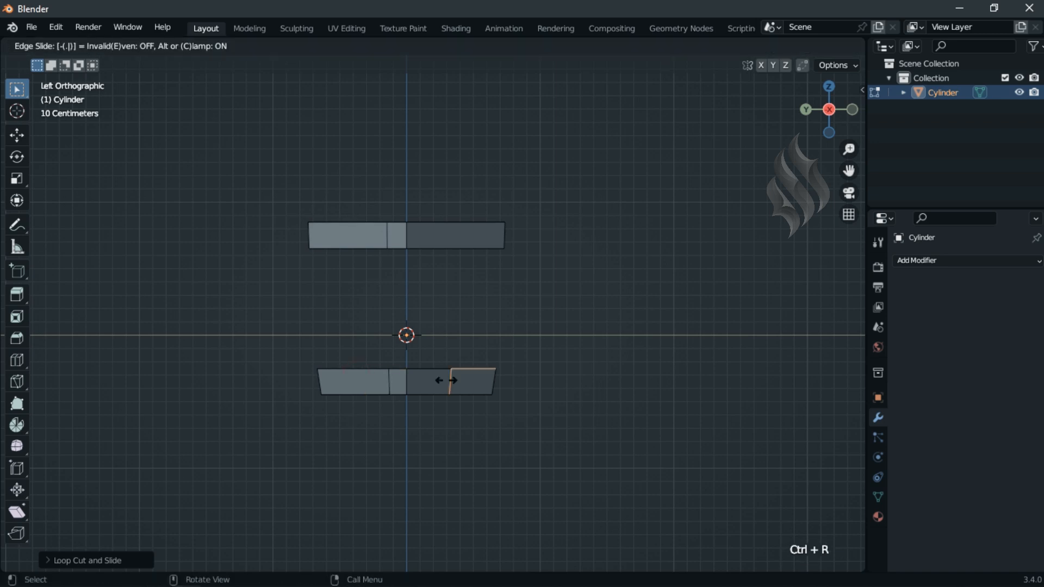
{"action": "left_click", "coordinate": [449, 379]}
{"action": "key", "text": "ctrl+r"}
{"action": "left_click", "coordinate": [454, 234]}
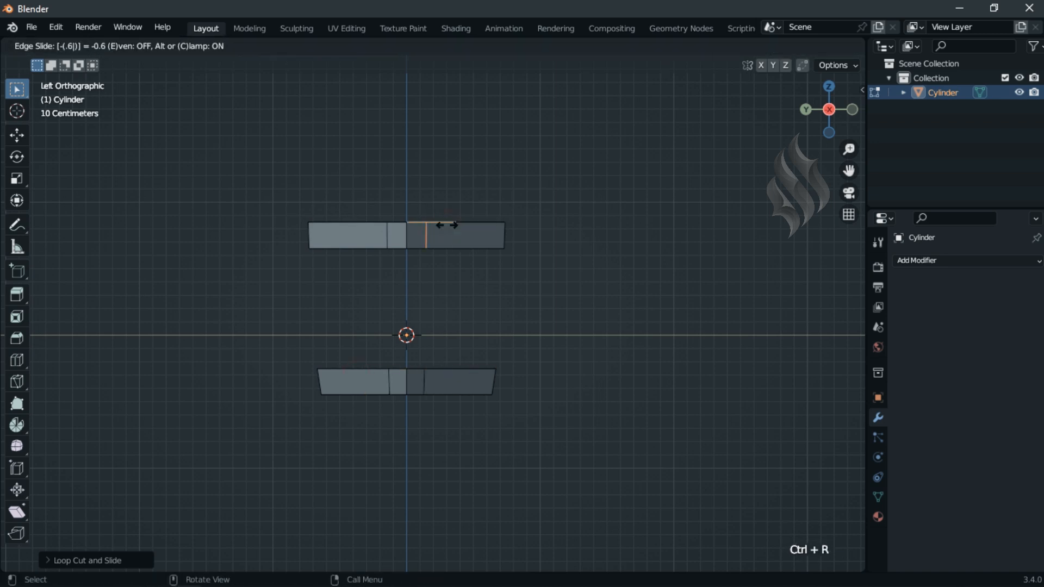
{"action": "left_click", "coordinate": [447, 225]}
Isolate the narrow central faces of the upper and lower bands by hiding the wider outer faces
{"action": "left_click", "coordinate": [152, 48]}
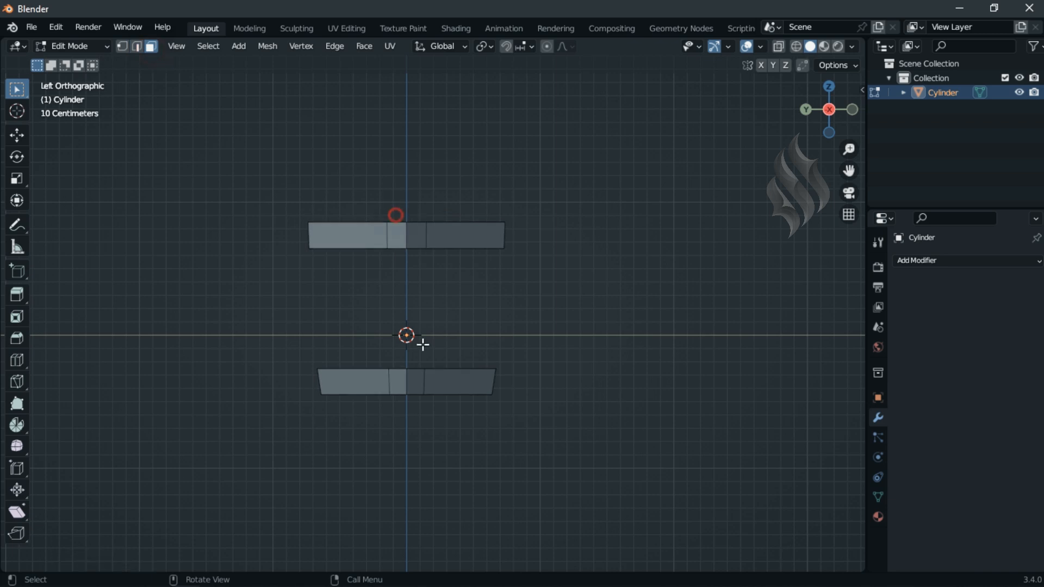
{"action": "left_click_drag", "start_coordinate": [396, 220], "coordinate": [417, 448]}
{"action": "key", "text": "ctrl+i"}
{"action": "key", "text": "h"}
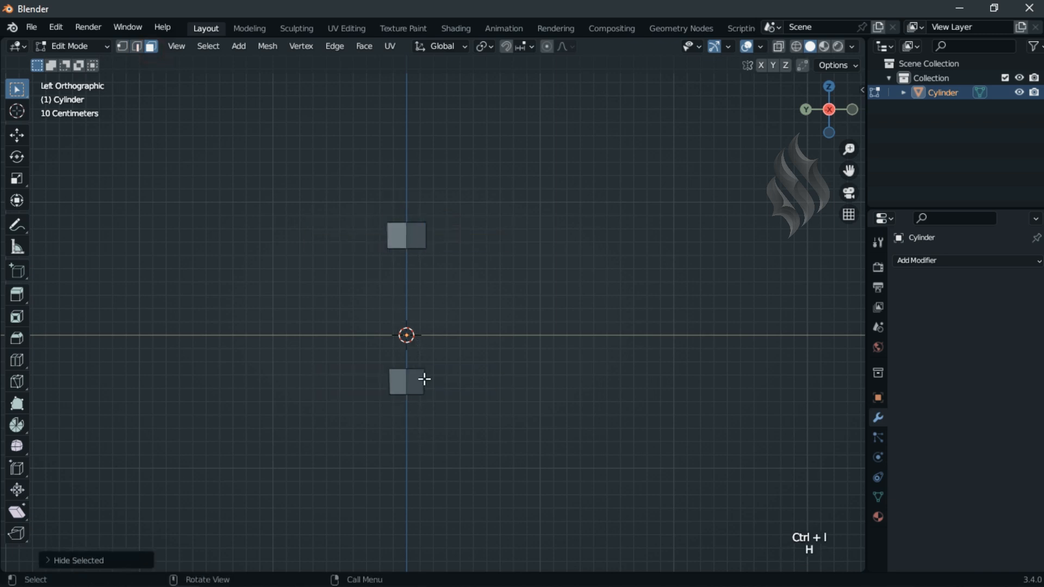
Inset the upper and lower central face pairs by a thin margin and hide the surrounding border faces
{"action": "key", "text": "a"}
{"action": "key", "text": "i"}
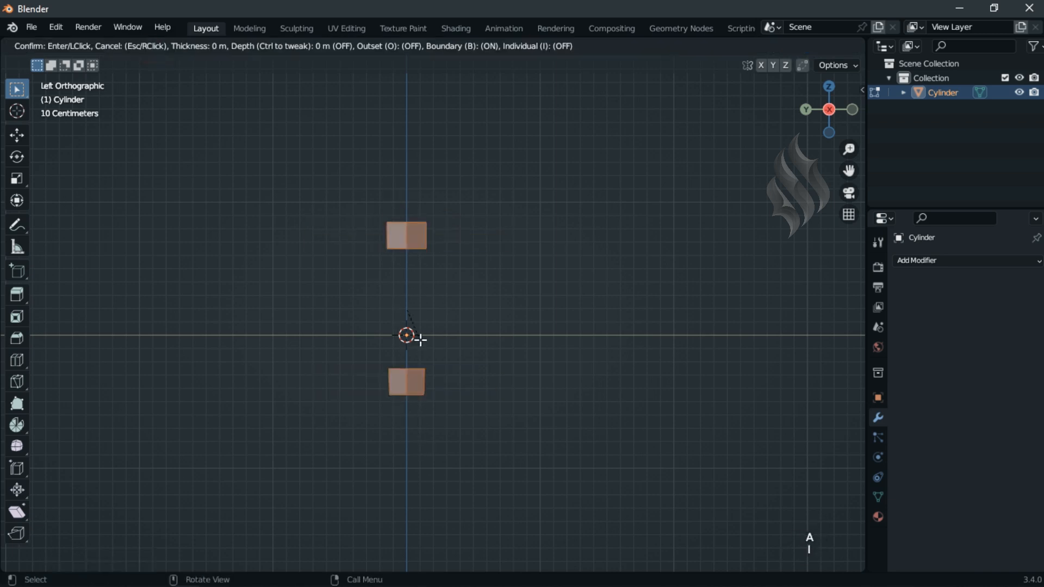
{"action": "left_click", "coordinate": [490, 295]}
{"action": "key", "text": "ctrl+i"}
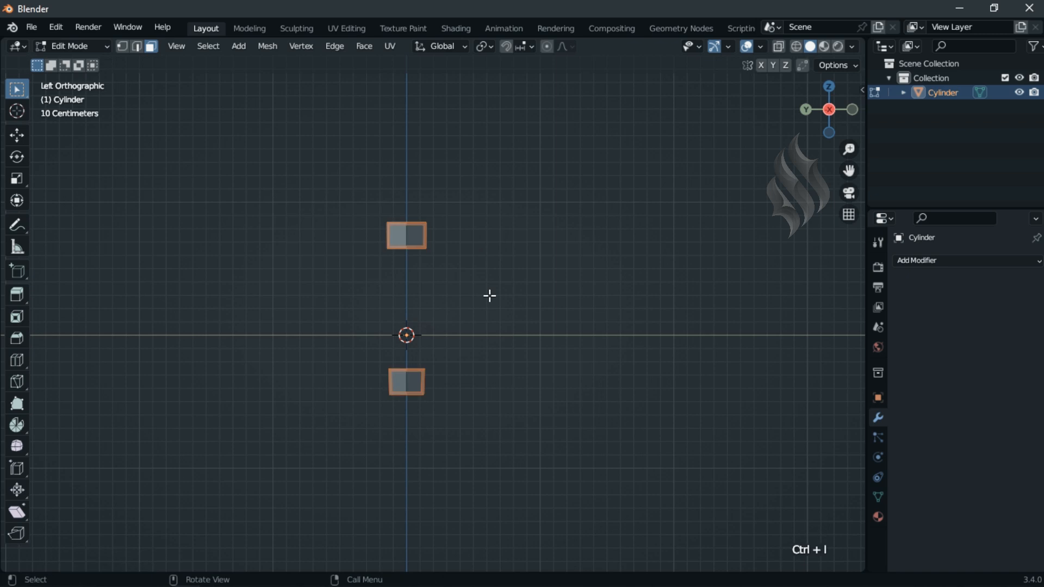
{"action": "key", "text": "h"}
{"action": "key", "text": "a"}
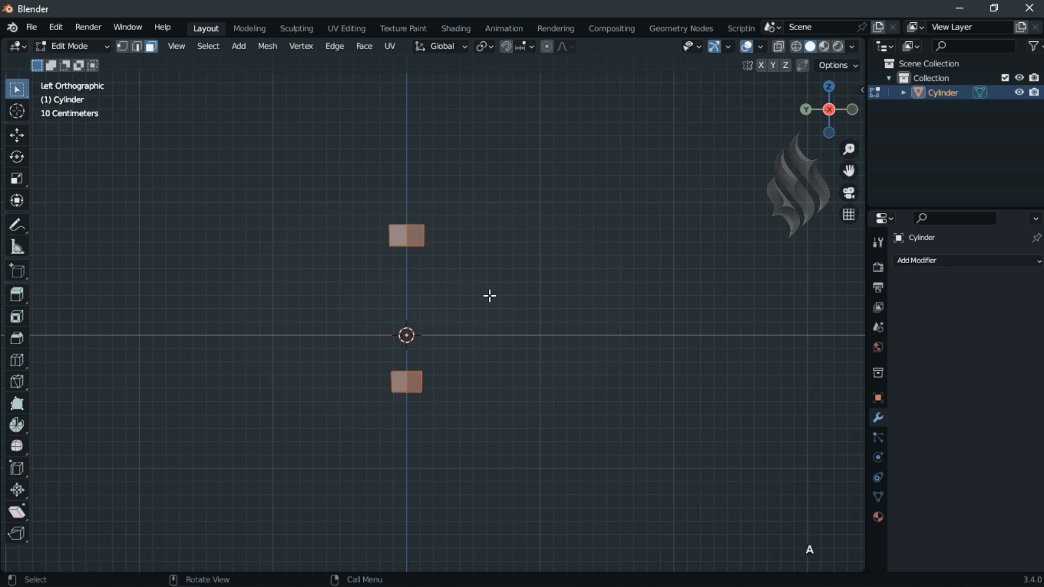
Extrude the inset faces -0.1 m along X in the front view and flatten their ends with an X scale of 0
{"action": "key", "text": "KP_1"}
{"action": "type", "text": "ex-.1"}
{"action": "key", "text": "Return"}
{"action": "type", "text": "s"}
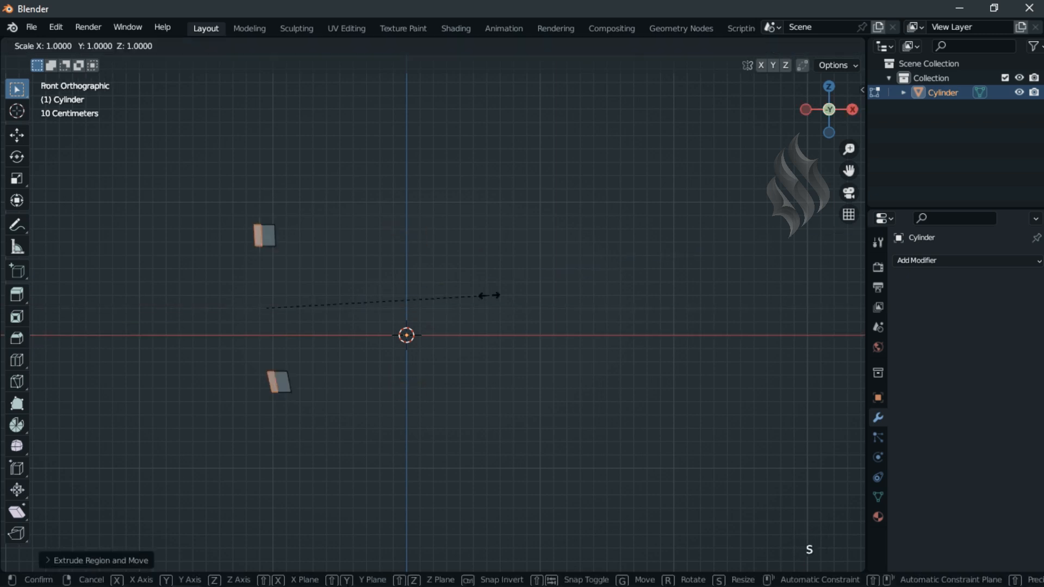
{"action": "type", "text": "x0"}
{"action": "key", "text": "Return"}
Bridge the upper and lower extruded faces using Blend Surface interpolation and 2 cuts
{"action": "right_click", "coordinate": [364, 263]}
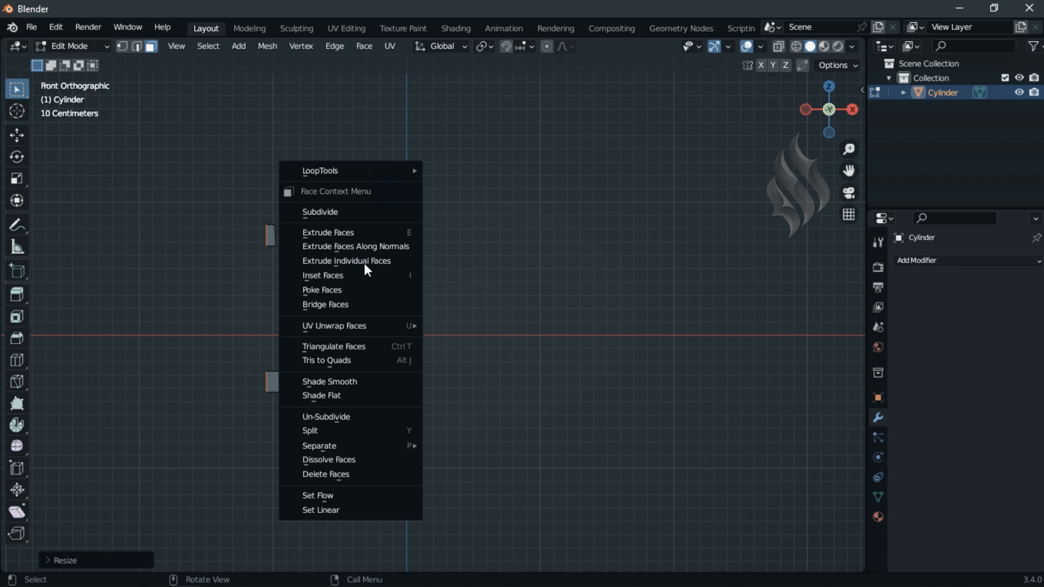
{"action": "left_click", "coordinate": [358, 306]}
{"action": "left_click", "coordinate": [106, 558]}
{"action": "left_click", "coordinate": [178, 511]}
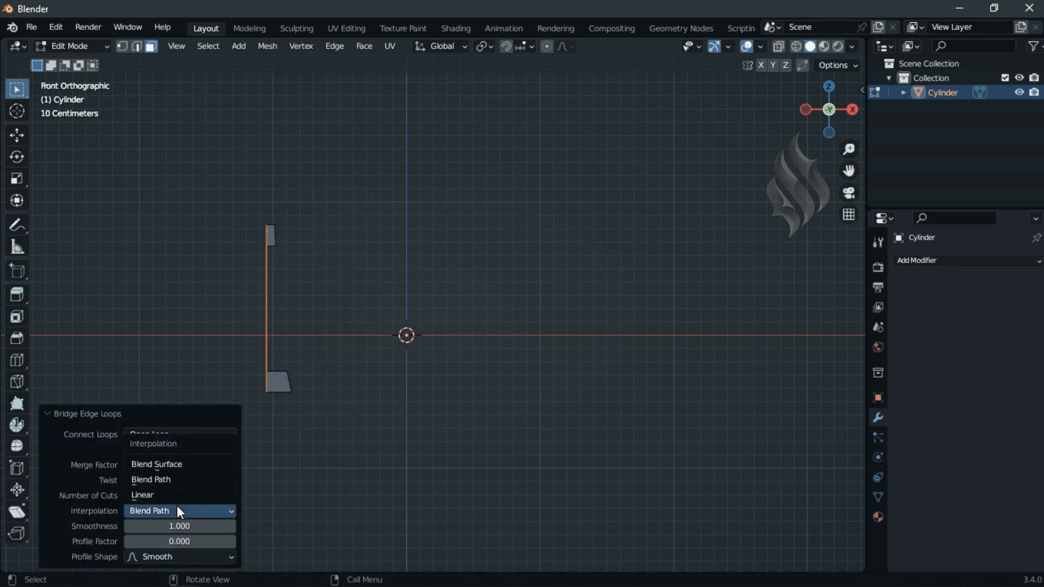
{"action": "left_click", "coordinate": [170, 467]}
{"action": "left_click", "coordinate": [231, 495]}
{"action": "left_click", "coordinate": [230, 495]}
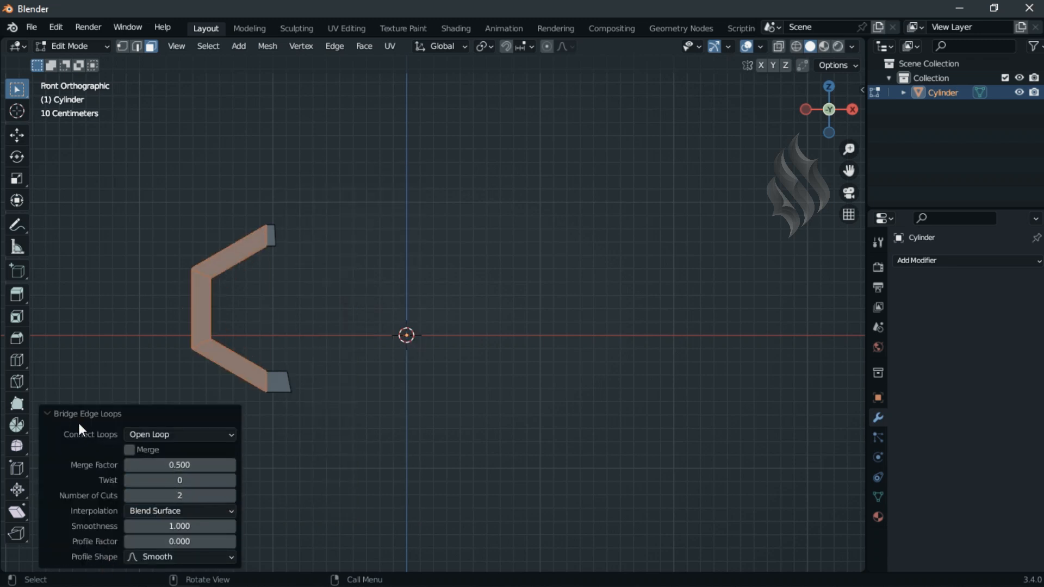
{"action": "left_click", "coordinate": [54, 413]}
Move the handle's middle segment 0.4 m up along Z and rotate it 25°
{"action": "left_click", "coordinate": [198, 308], "text": "alt"}
{"action": "type", "text": "g"}
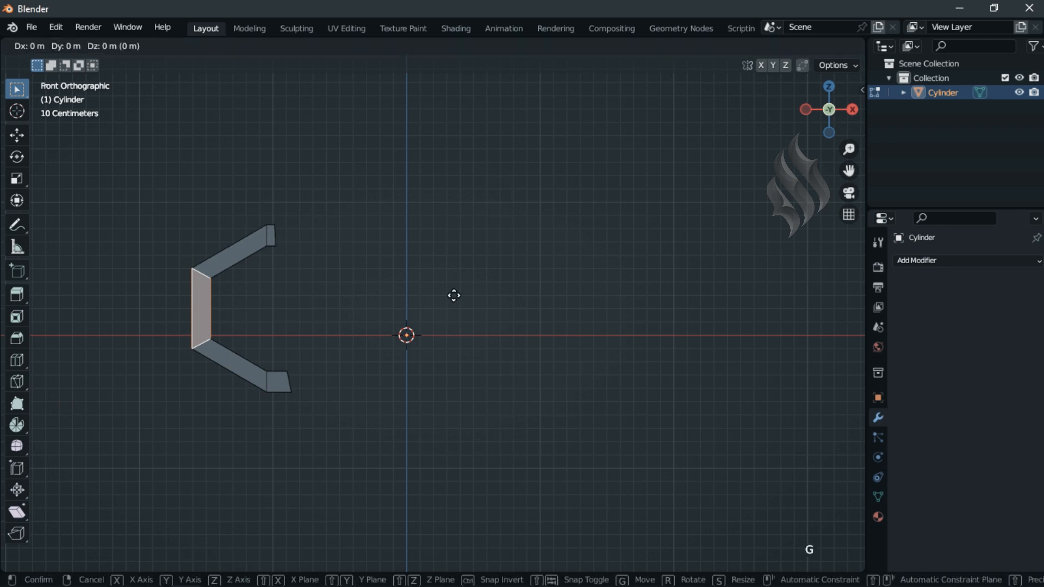
{"action": "type", "text": "z.4"}
{"action": "key", "text": "Return"}
{"action": "type", "text": "r25"}
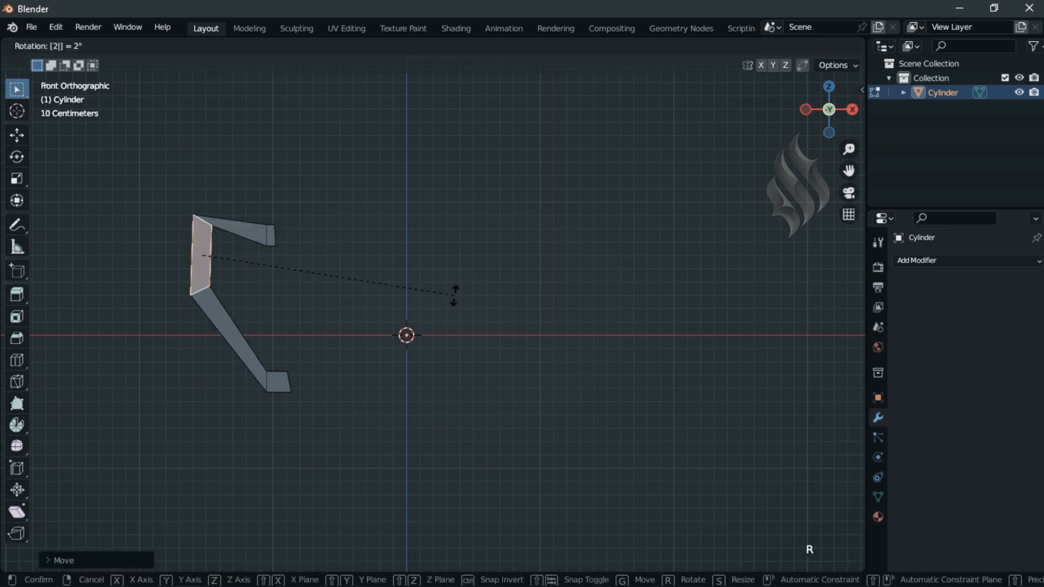
{"action": "key", "text": "Return"}
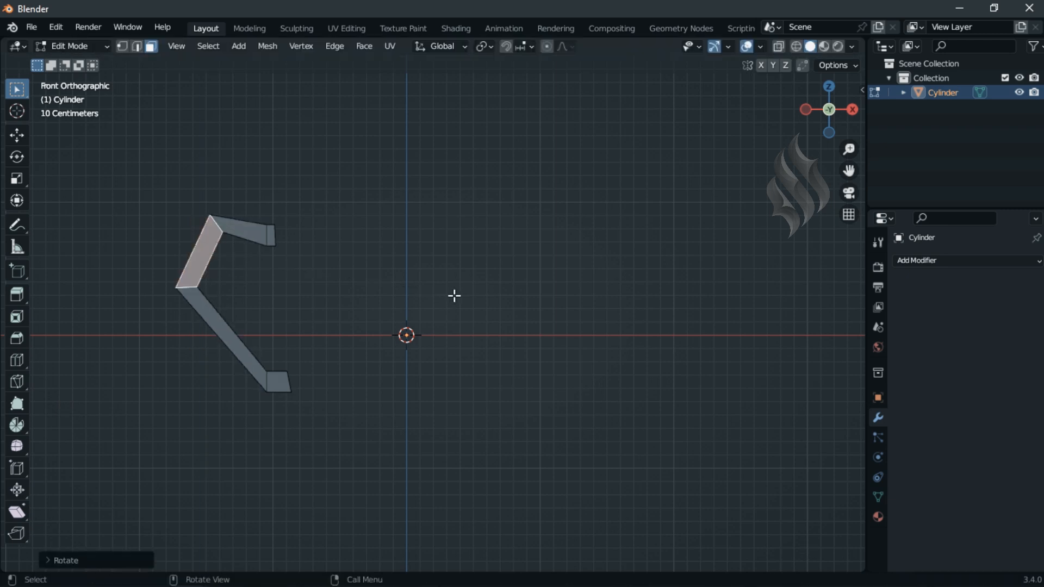
Move the handle's lower attachment edge loop about 0.2 m outward along X and 0.1 m up along Z, and rotate it 50°
{"action": "left_click", "coordinate": [267, 381], "text": "alt"}
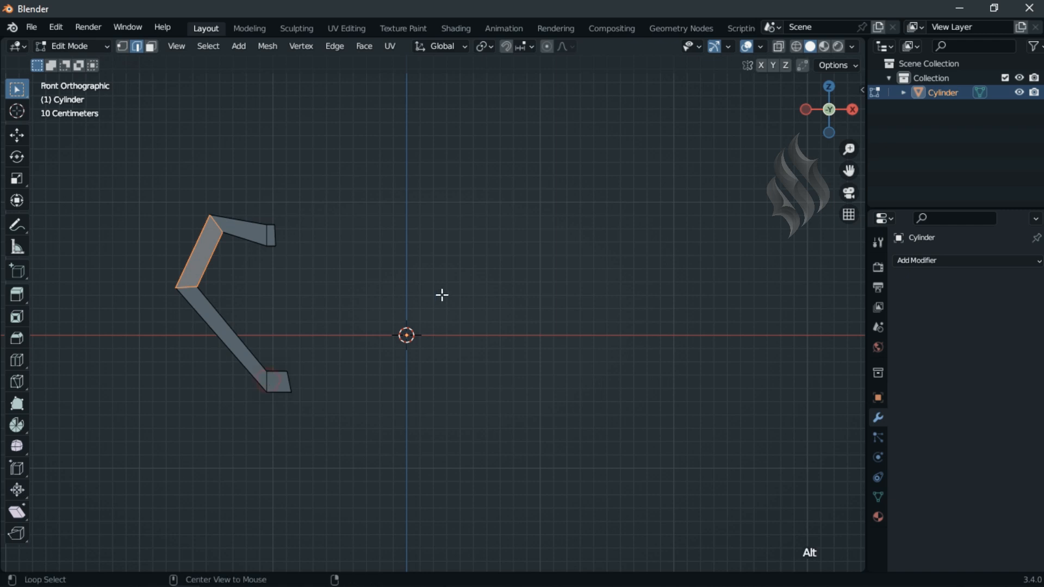
{"action": "key", "text": "g"}
{"action": "key", "text": "x"}
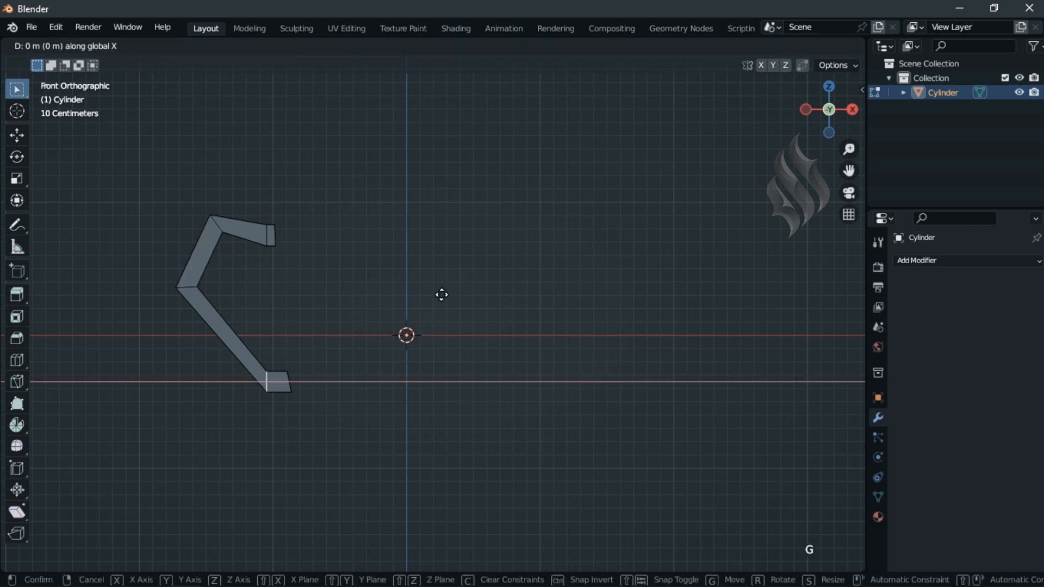
{"action": "type", "text": "-.1"}
{"action": "key", "text": "Return"}
{"action": "type", "text": "g"}
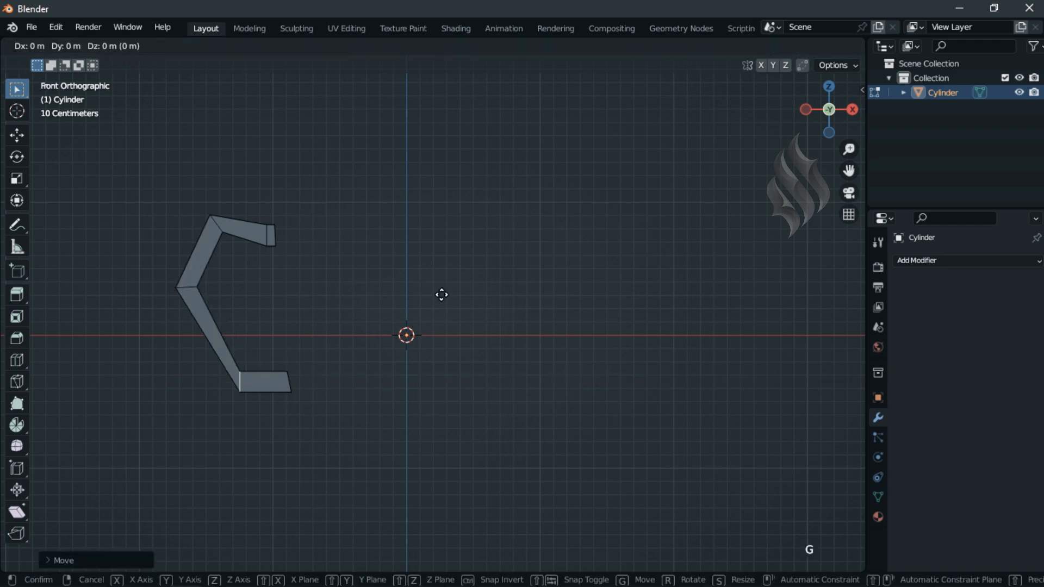
{"action": "type", "text": "z.1"}
{"action": "key", "text": "Return"}
{"action": "key", "text": "r"}
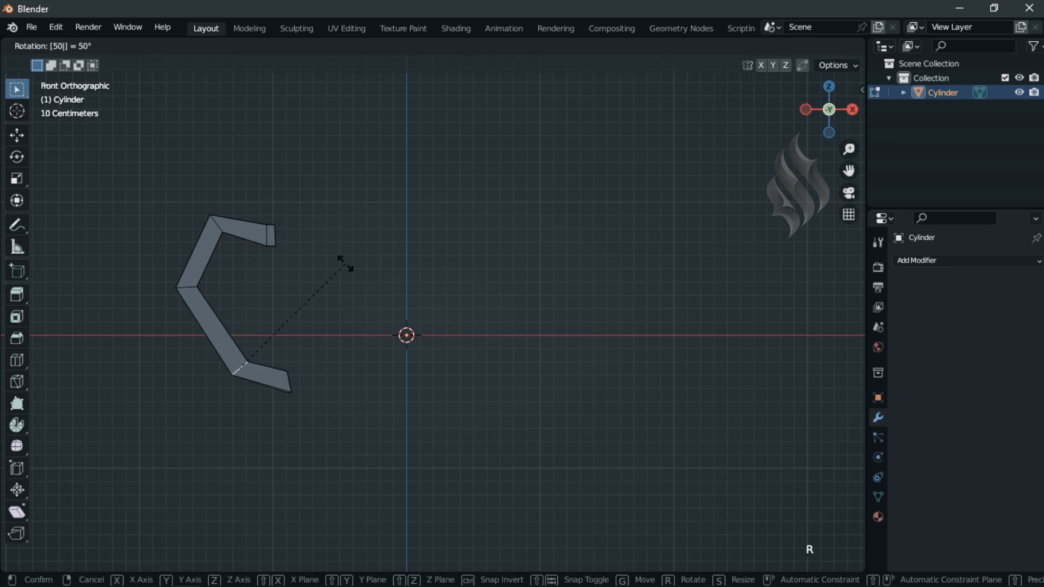
{"action": "left_click", "coordinate": [345, 265]}
Move the edge loop at the handle's outermost bend 0.025 m along X toward the cup
{"action": "left_click", "coordinate": [191, 290], "text": "alt"}
{"action": "type", "text": "g"}
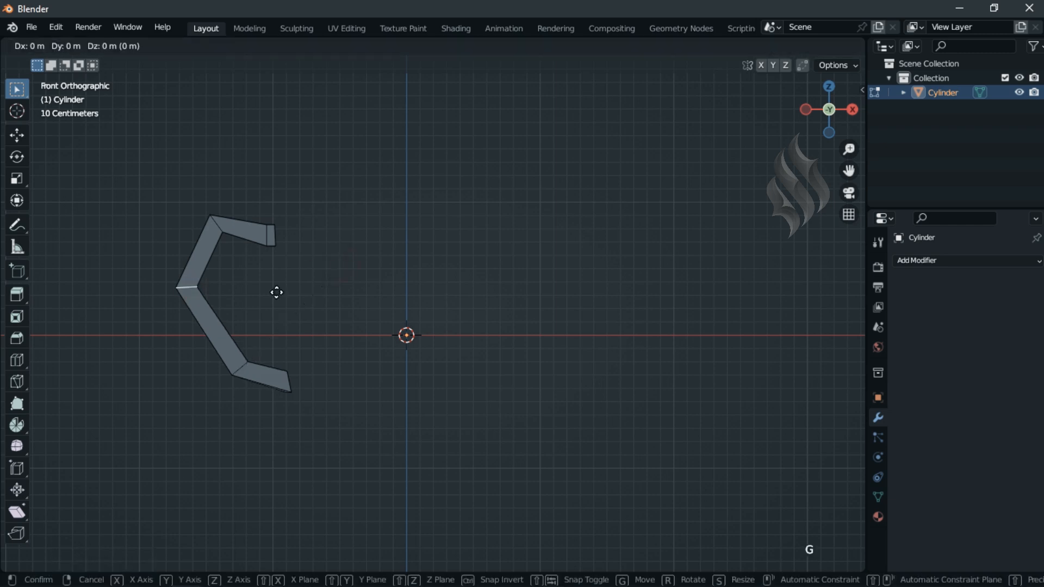
{"action": "type", "text": "x.025"}
{"action": "key", "text": "Return"}
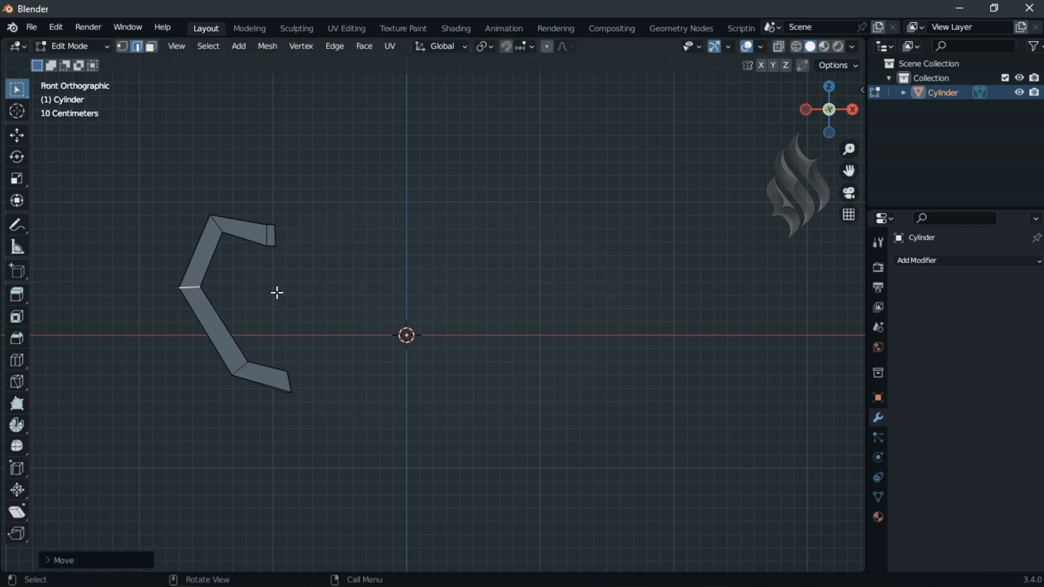
Slide the edge loop at the handle's lower bend upward along its edges by a factor of 0.1
{"action": "left_click", "coordinate": [240, 367], "text": "alt"}
{"action": "key", "text": "g"}
{"action": "key", "text": "g"}
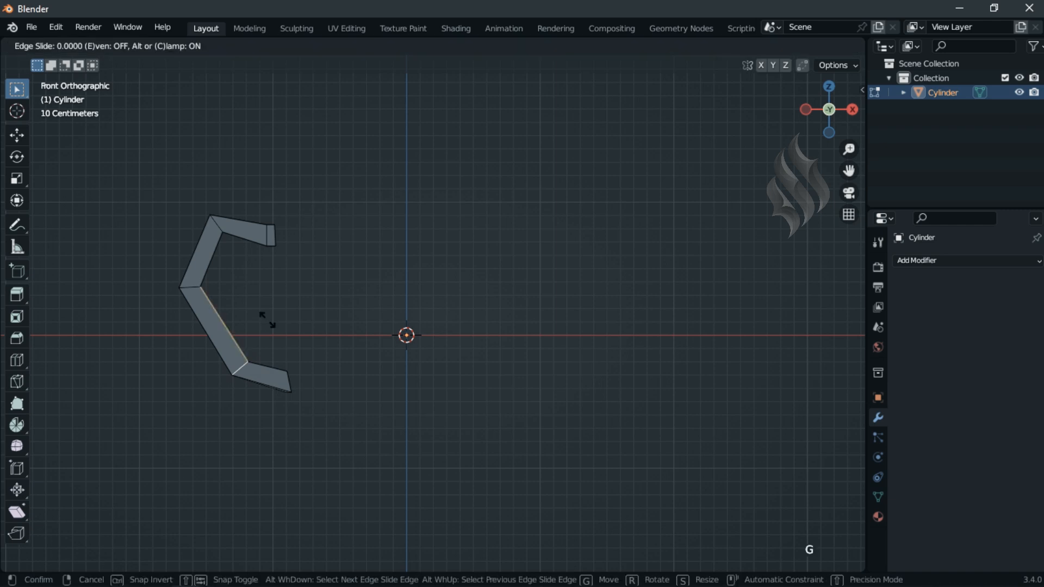
{"action": "type", "text": ".1"}
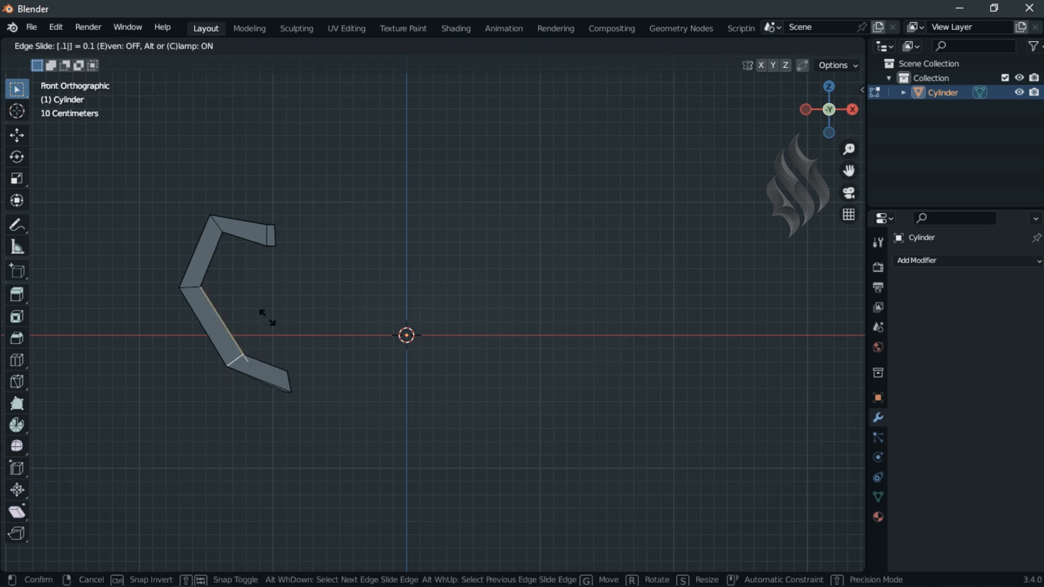
{"action": "key", "text": "Return"}
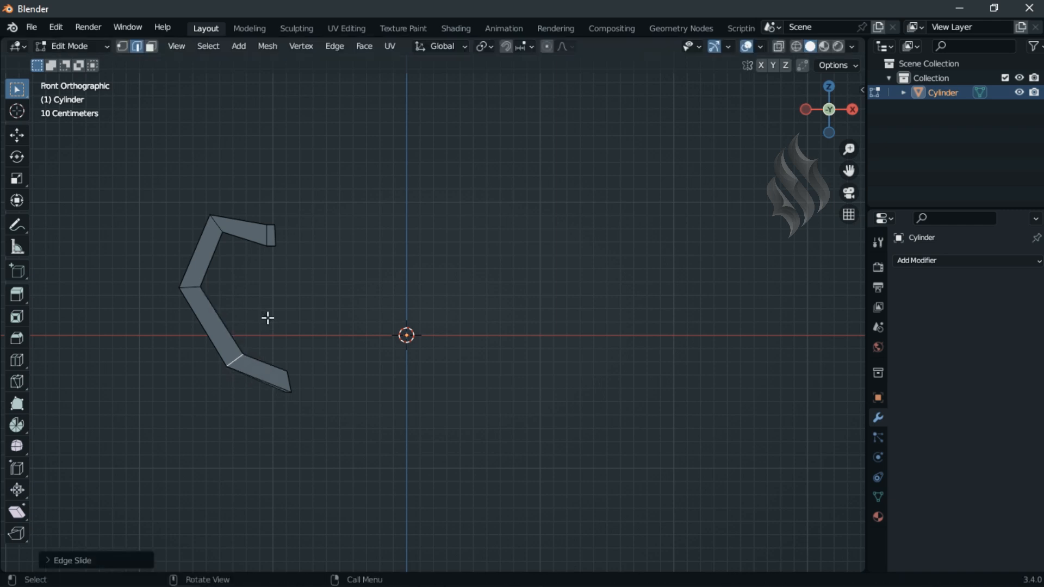
Move the handle's upper attachment edge loop -0.1 m along X and 0.05 m along Z
{"action": "left_click", "coordinate": [267, 238], "text": "alt"}
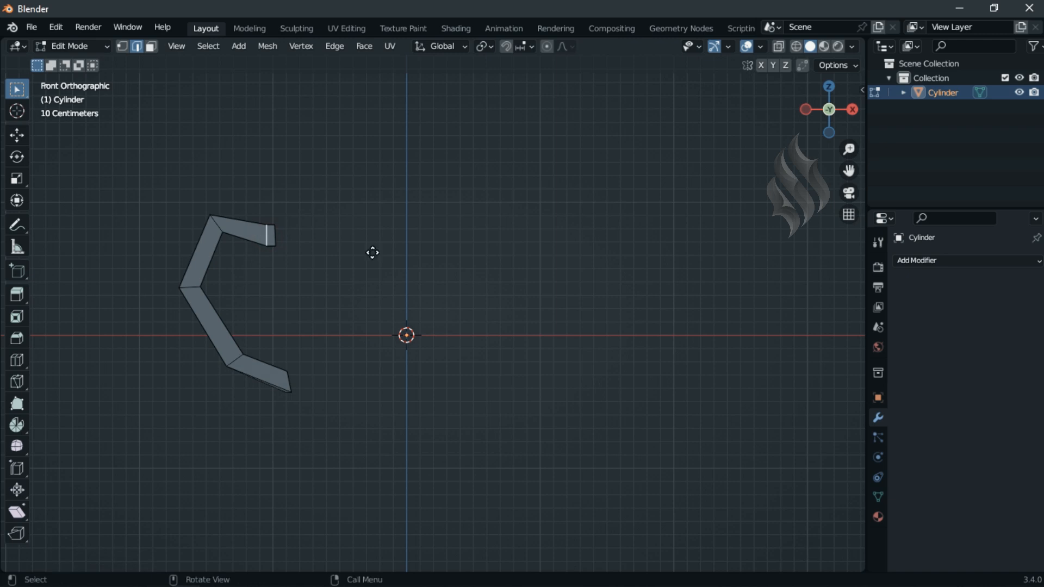
{"action": "type", "text": "gx-.05"}
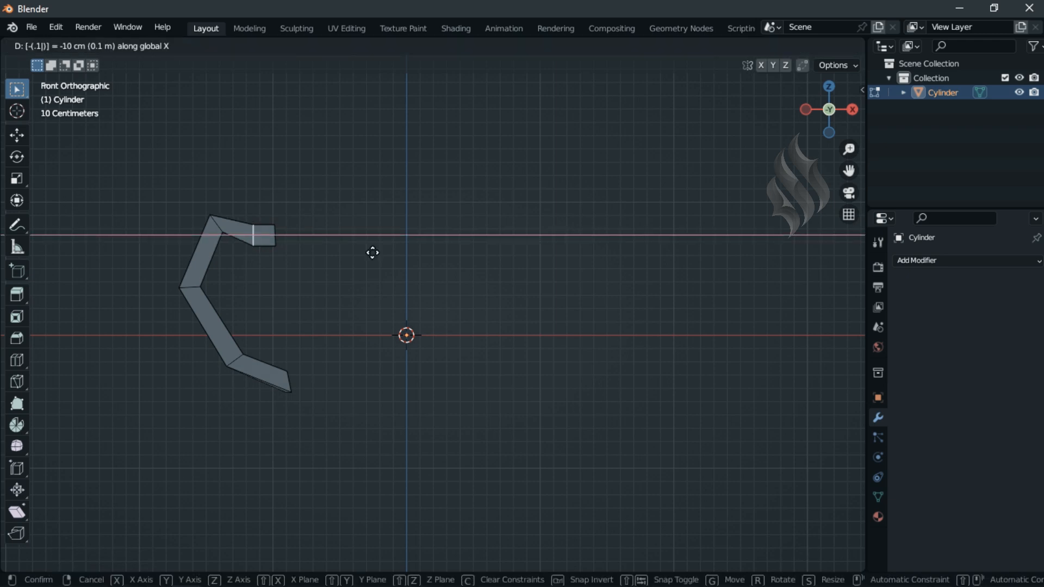
{"action": "key", "text": "Return"}
{"action": "type", "text": "gz.05"}
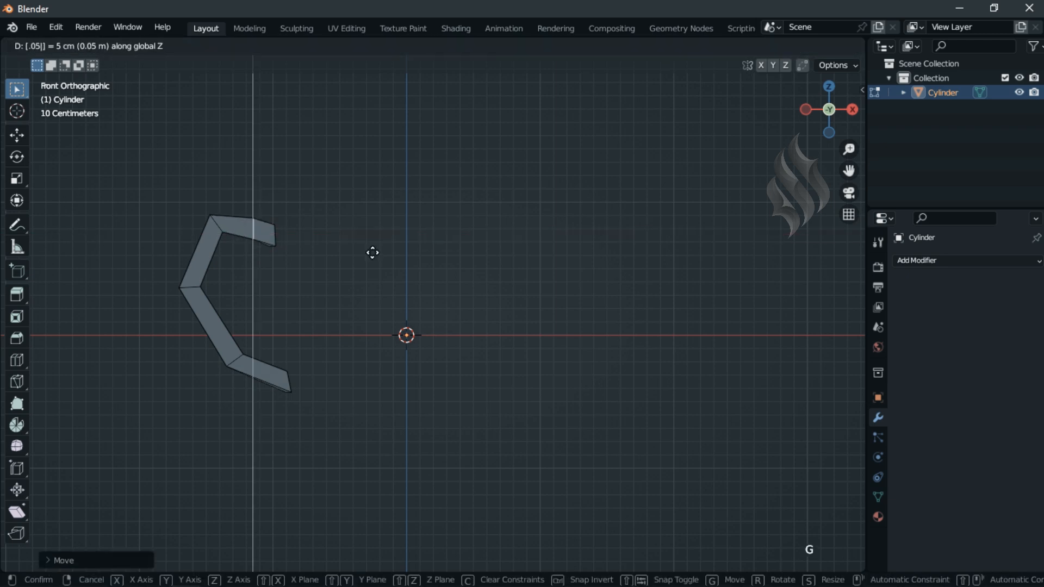
{"action": "key", "text": "Return"}
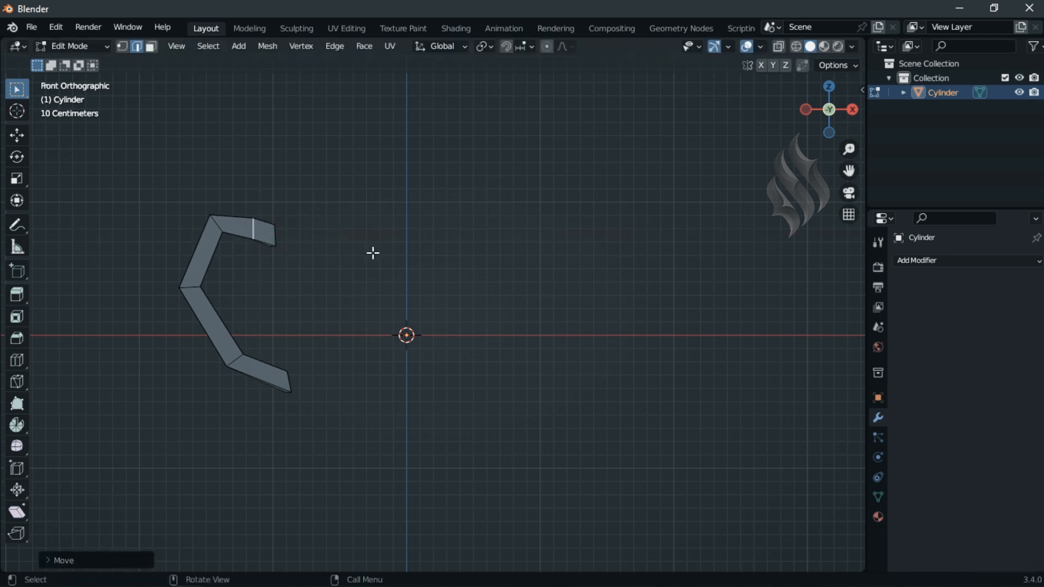
Slide the edge loop at the handle's upper outer corner by a factor of -0.1
{"action": "left_click", "coordinate": [242, 234], "text": "alt"}
{"action": "key", "text": "g"}
{"action": "key", "text": "g"}
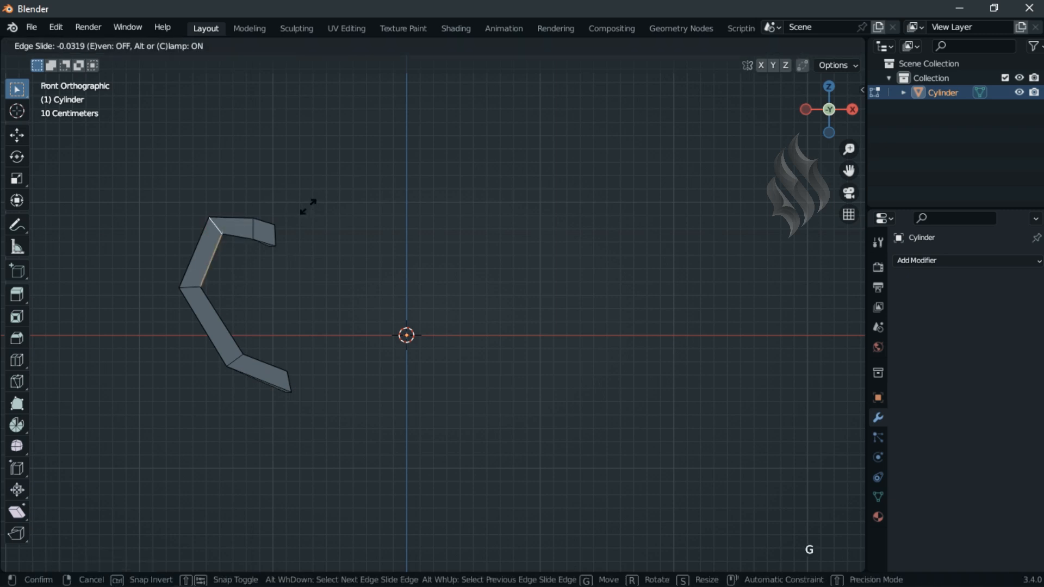
{"action": "type", "text": "-.1"}
{"action": "key", "text": "Return"}
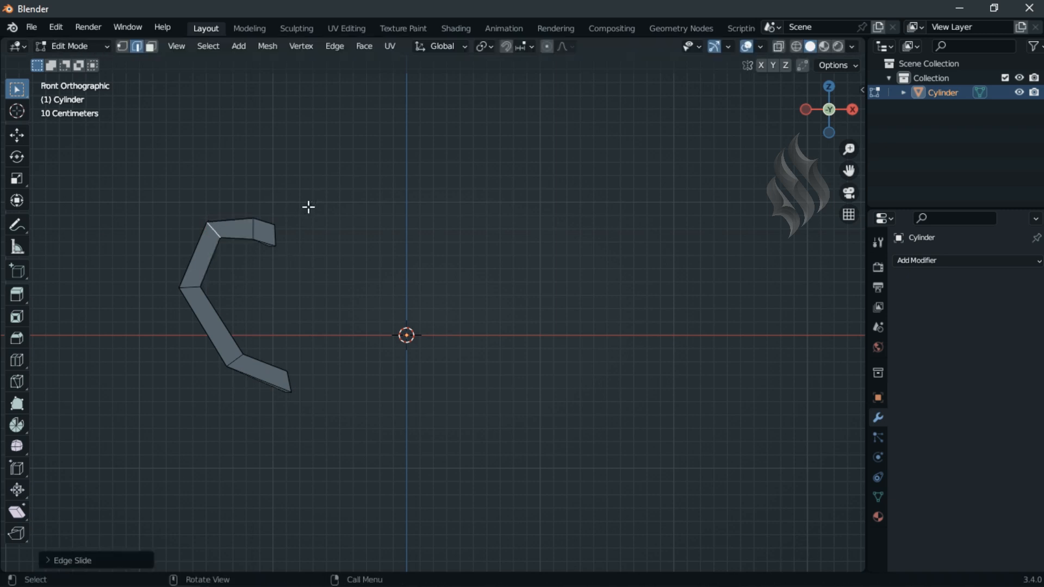
Reveal all hidden cup geometry and switch to the left orthographic view
{"action": "left_click", "coordinate": [390, 311]}
{"action": "key", "text": "alt+h"}
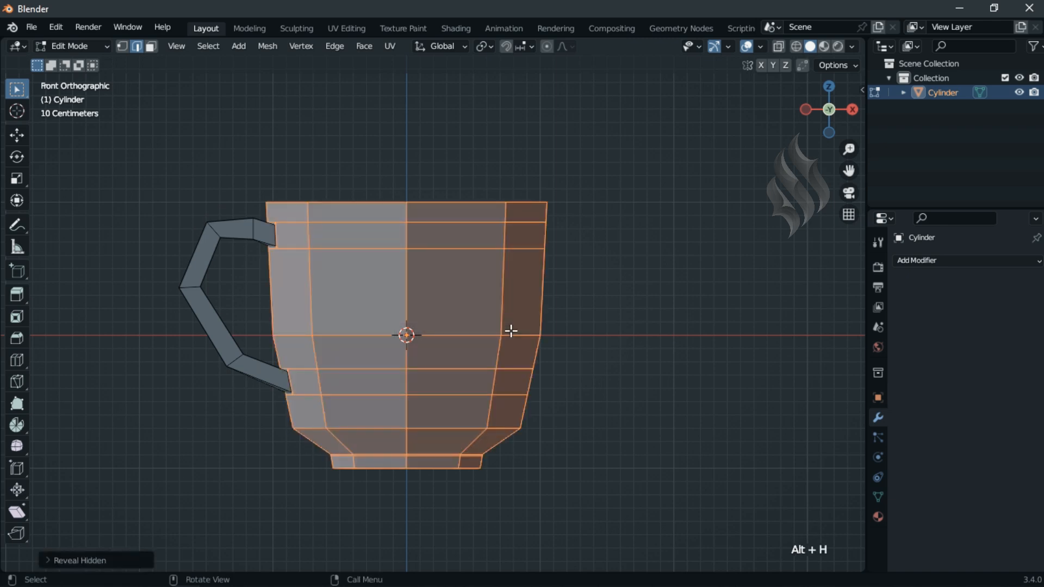
{"action": "key", "text": "ctrl+KP_3"}
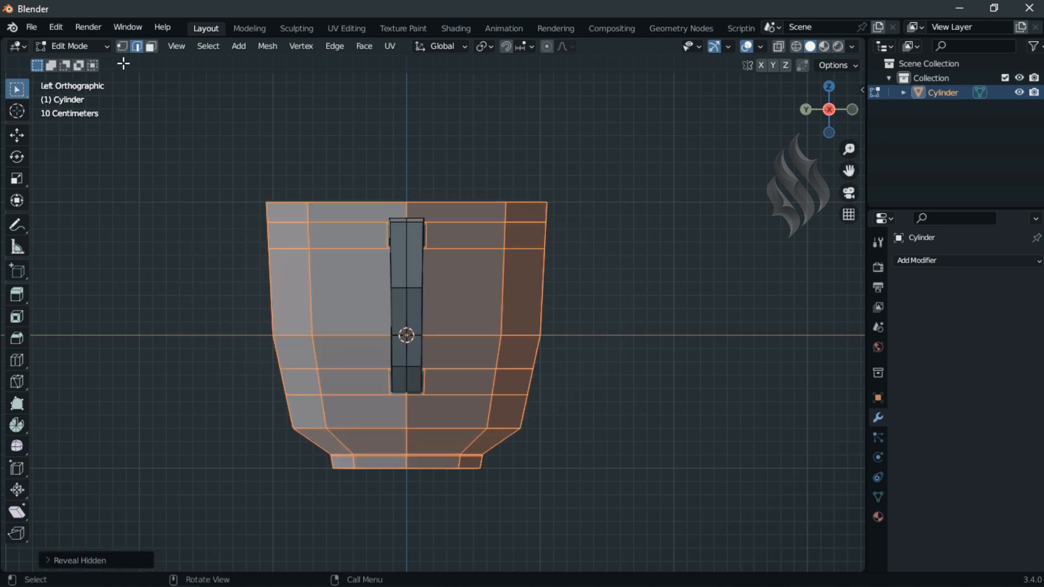
Connect the upper band's handle-corner vertices to the matching lower band vertices with vertical edges on both sides of the handle
{"action": "key", "text": "1"}
{"action": "left_click", "coordinate": [430, 247]}
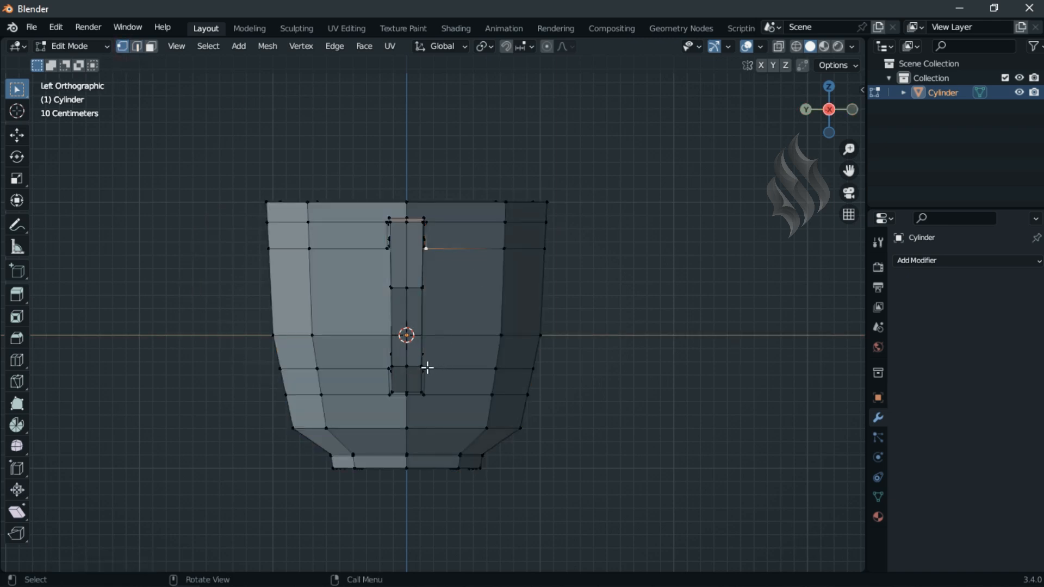
{"action": "left_click", "coordinate": [428, 368], "text": "shift"}
{"action": "key", "text": "j"}
{"action": "left_click", "coordinate": [382, 249]}
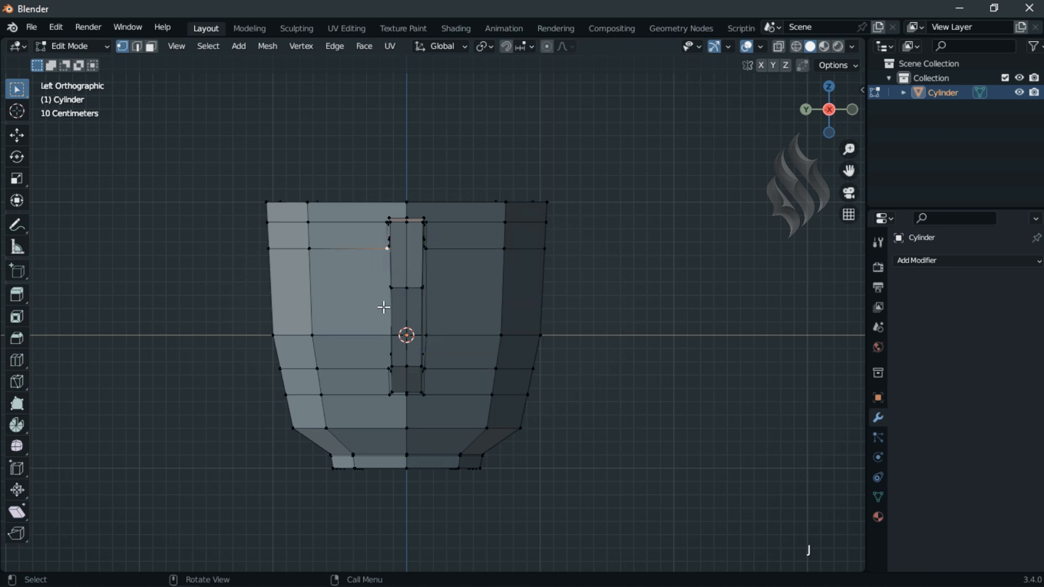
{"action": "left_click", "coordinate": [386, 367], "text": "shift"}
{"action": "key", "text": "j"}
Connect the centre vertex of the loop below the handle to the right corner vertex at the lower band's bottom edge
{"action": "left_click", "coordinate": [407, 430]}
{"action": "left_click", "coordinate": [425, 395], "text": "shift"}
{"action": "key", "text": "j"}
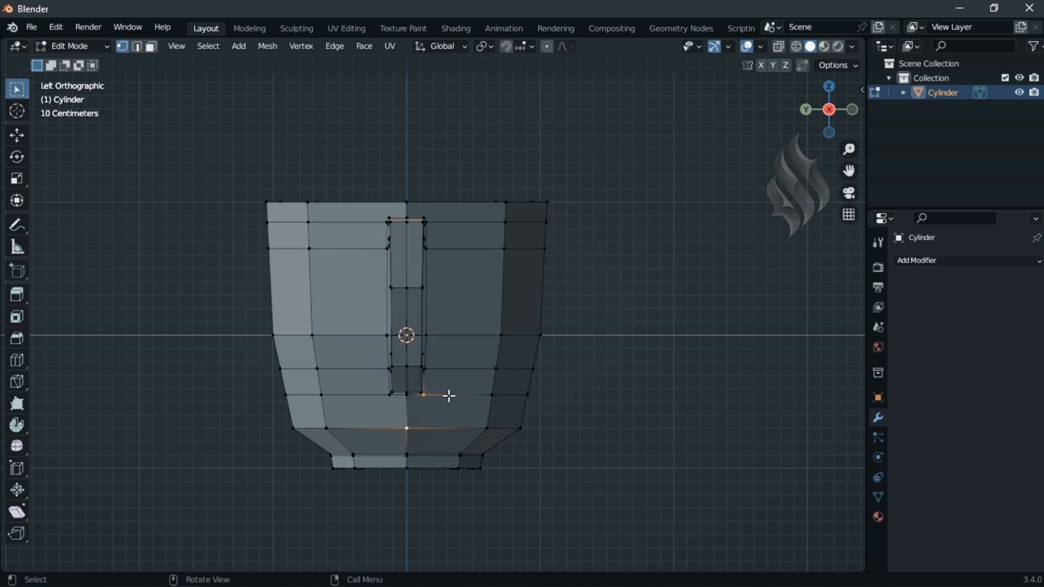
Connect the left corner vertex at the lower band's bottom edge to the centre vertex of the loop below the handle
{"action": "left_click", "coordinate": [390, 400]}
{"action": "left_click", "coordinate": [407, 427], "text": "shift"}
{"action": "key", "text": "j"}
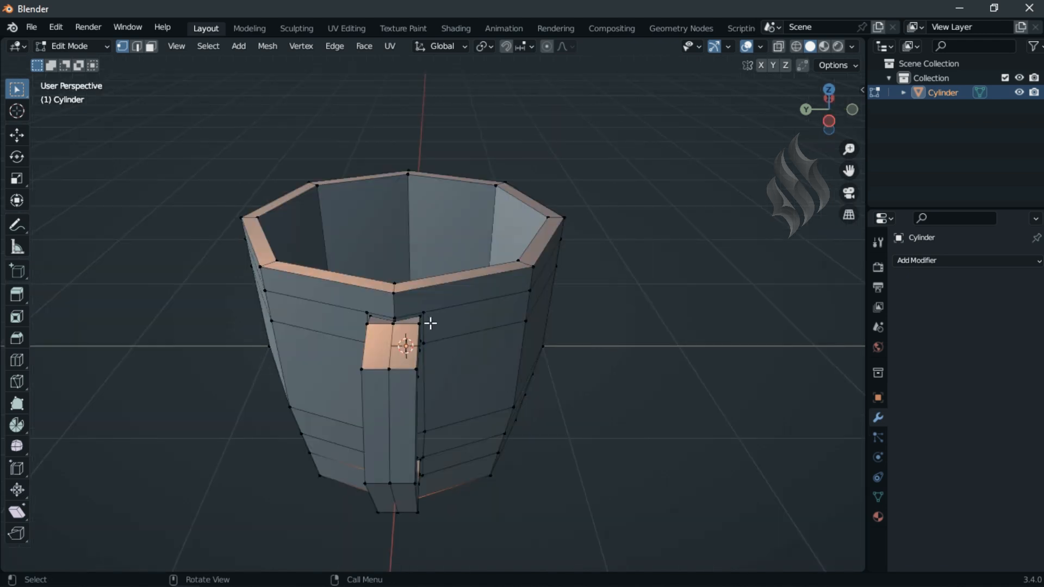
Connect both corner vertices above the handle's upper attachment to the centre vertex on the cup's outer rim edge
{"action": "left_click", "coordinate": [424, 312]}
{"action": "left_click", "coordinate": [395, 295], "text": "shift"}
{"action": "key", "text": "j"}
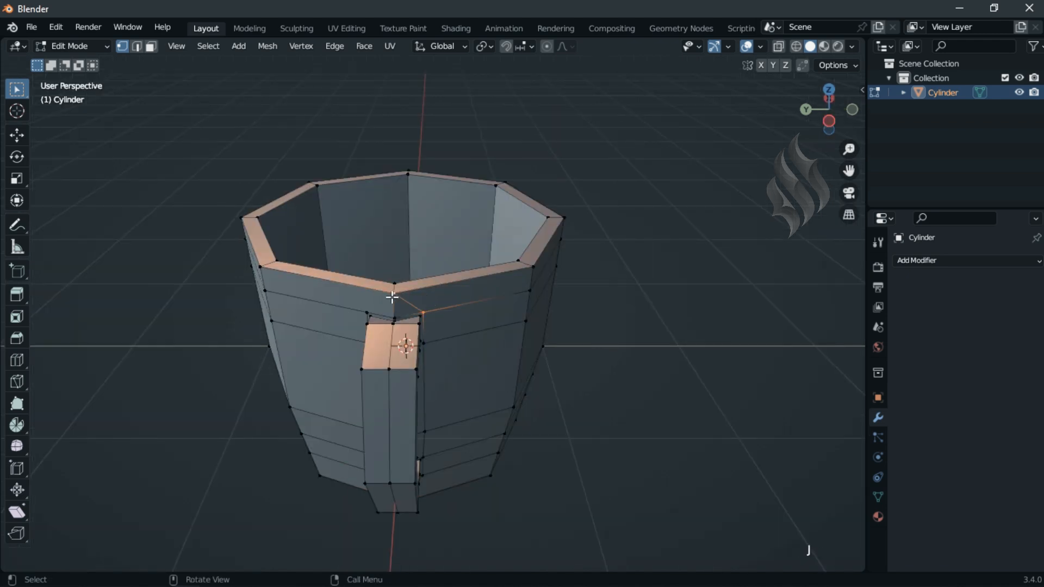
{"action": "left_click", "coordinate": [393, 296]}
{"action": "left_click", "coordinate": [366, 313], "text": "shift"}
Dissolve the short vertical centre edges directly above and below the handle attachments
{"action": "key", "text": "2"}
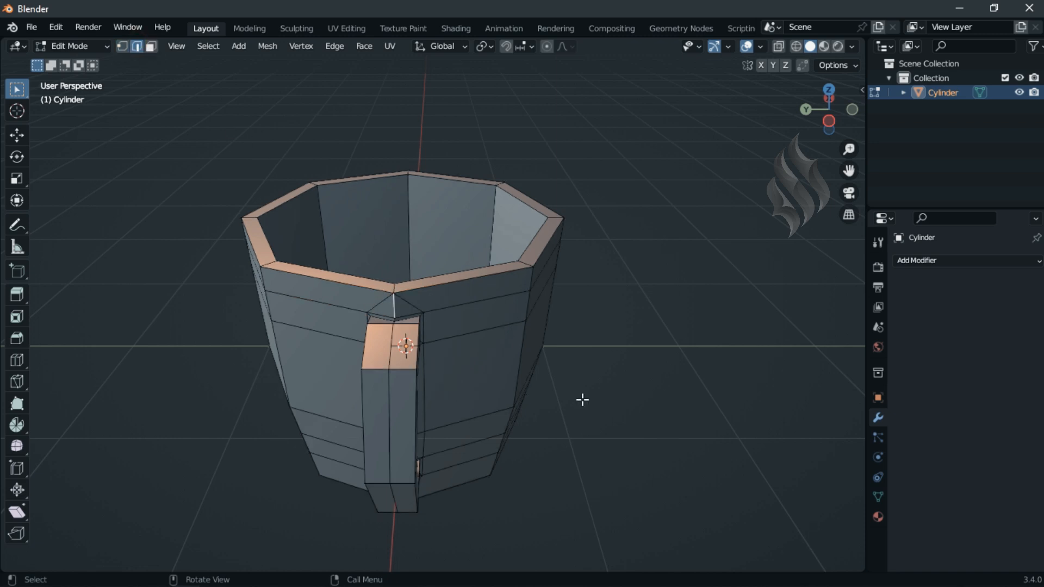
{"action": "key", "text": "ctrl+KP_3"}
{"action": "left_click", "coordinate": [405, 409], "text": "shift"}
{"action": "key", "text": "x"}
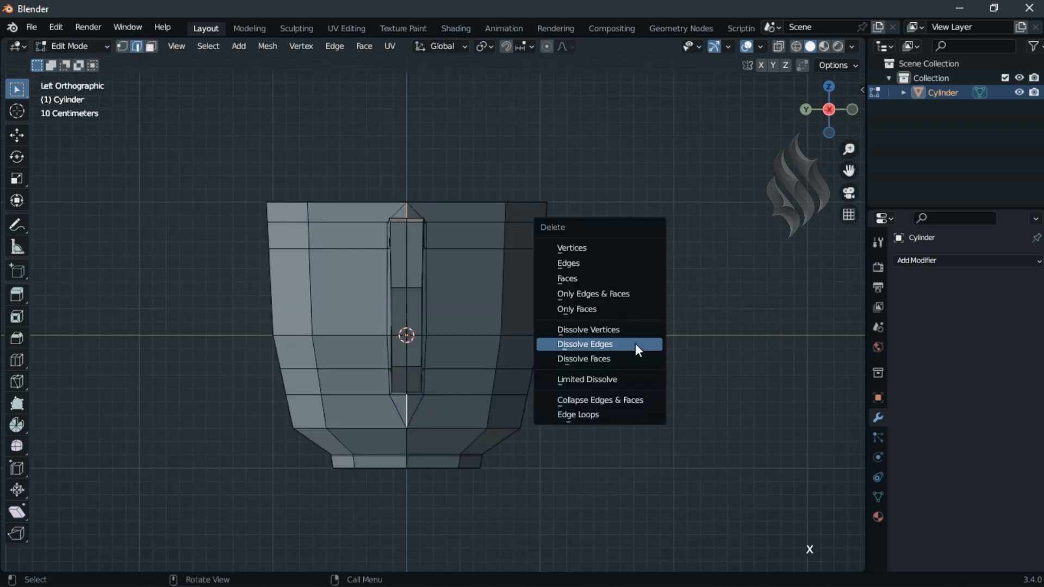
{"action": "left_click", "coordinate": [635, 344]}
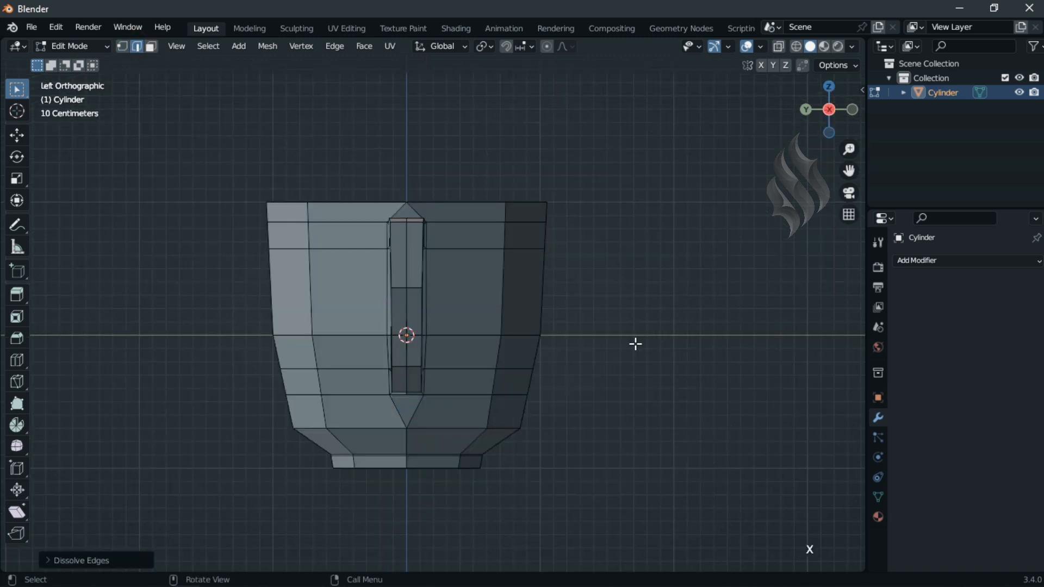
Bevel the inner and outer edge loops of the cup's rim with a narrow single-segment bevel
{"action": "middle_click_drag", "start_coordinate": [635, 344], "coordinate": [467, 250]}
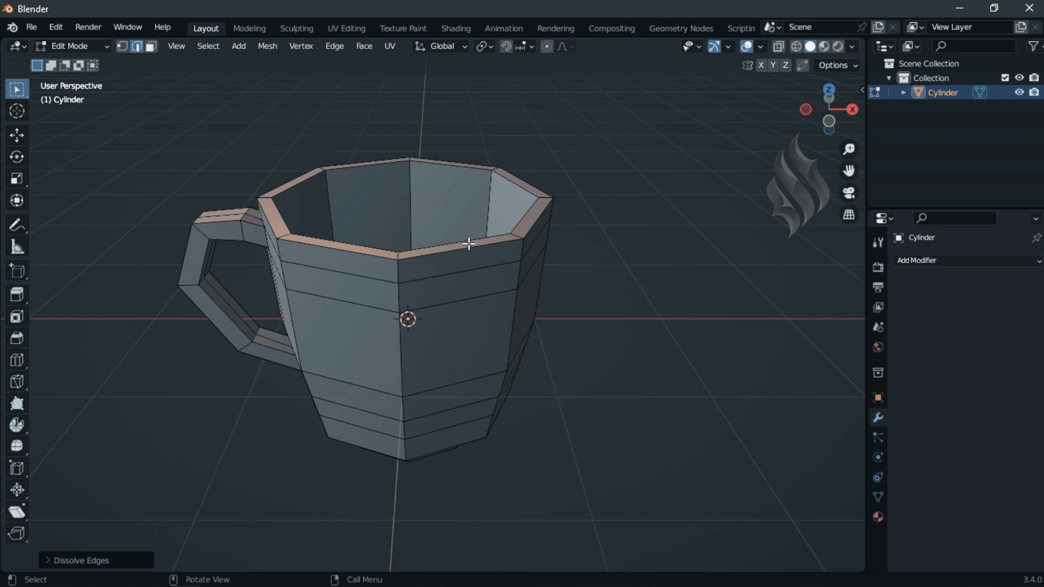
{"action": "left_click", "coordinate": [470, 243], "text": "alt"}
{"action": "left_click", "coordinate": [478, 239], "text": "alt+shift"}
{"action": "key", "text": "ctrl+b"}
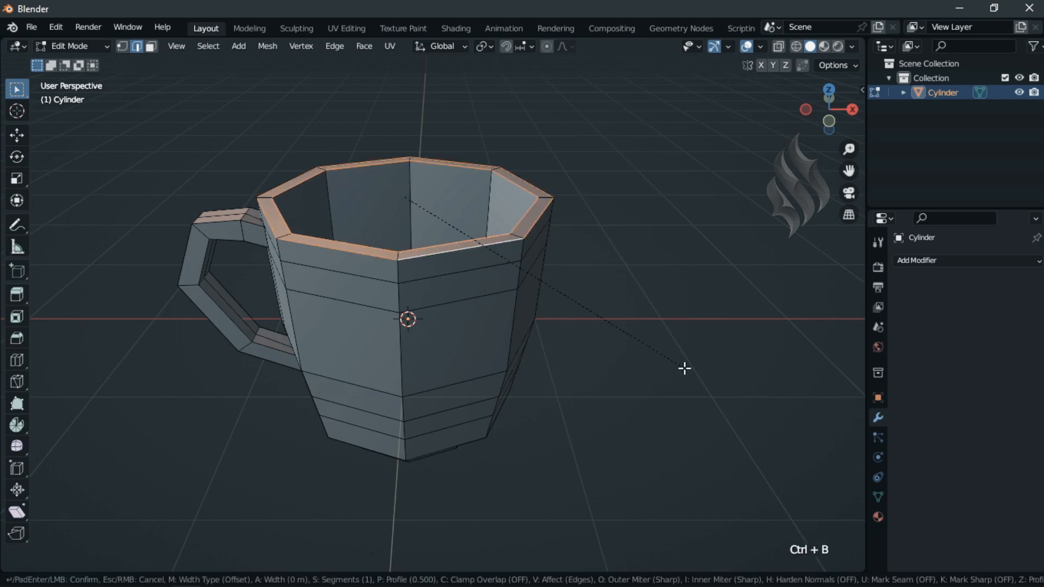
{"action": "left_click", "coordinate": [685, 369]}
Return to Object Mode, add a Catmull-Clark Subdivision Surface modifier to the cup and raise its viewport level by one
{"action": "key", "text": "Tab"}
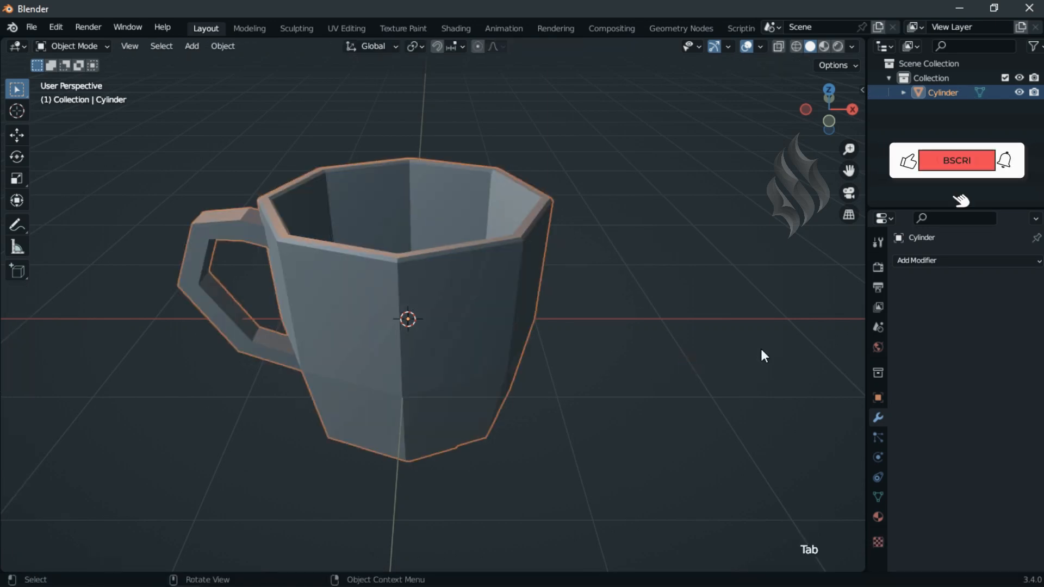
{"action": "left_click", "coordinate": [926, 262]}
{"action": "left_click", "coordinate": [794, 488]}
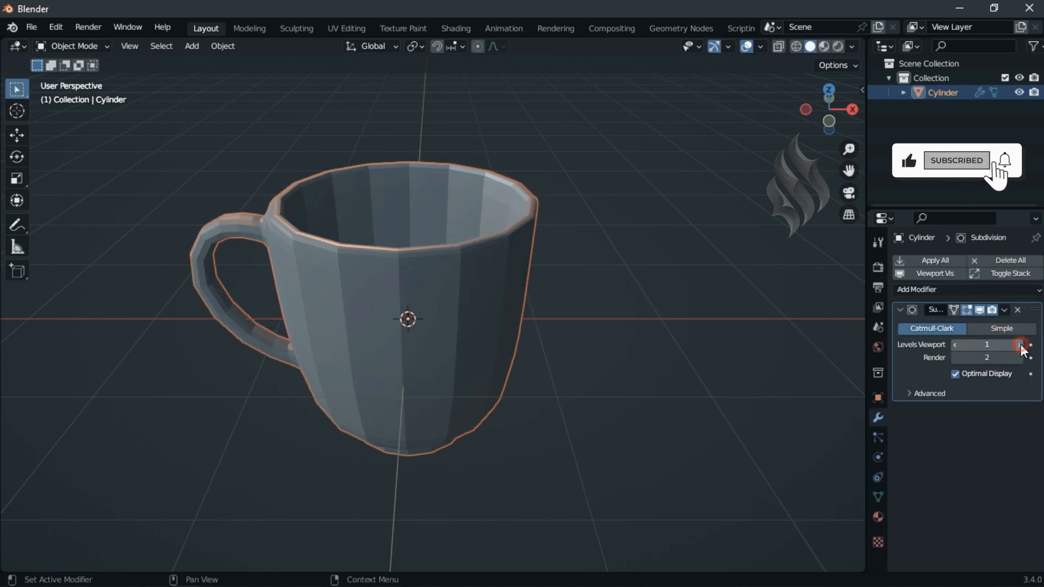
{"action": "left_click", "coordinate": [1020, 345]}
{"action": "left_click", "coordinate": [901, 313]}
Apply smooth shading to the cup and deselect it
{"action": "right_click", "coordinate": [647, 207]}
{"action": "left_click", "coordinate": [647, 205]}
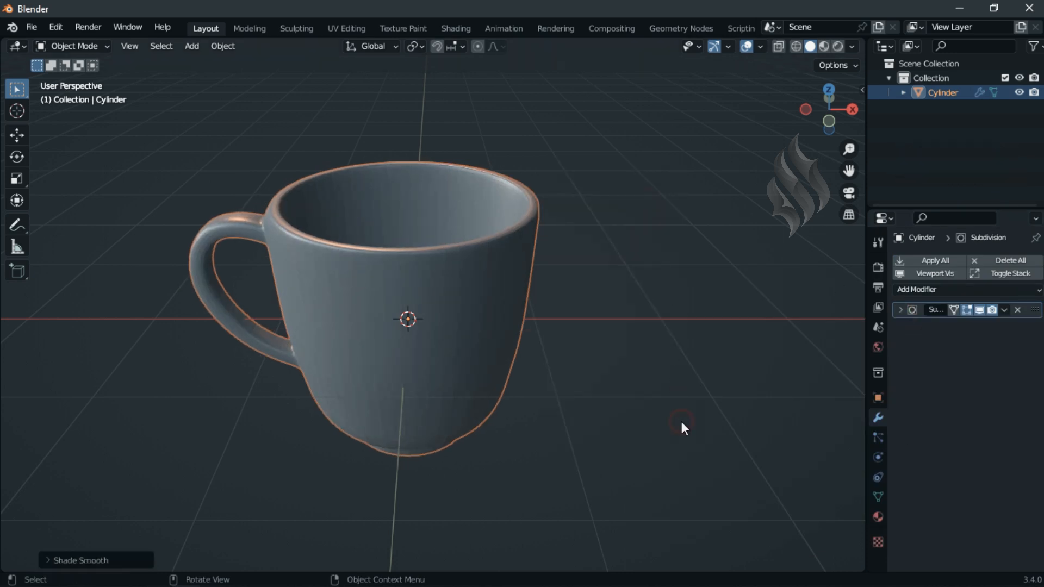
{"action": "left_click", "coordinate": [681, 422]}
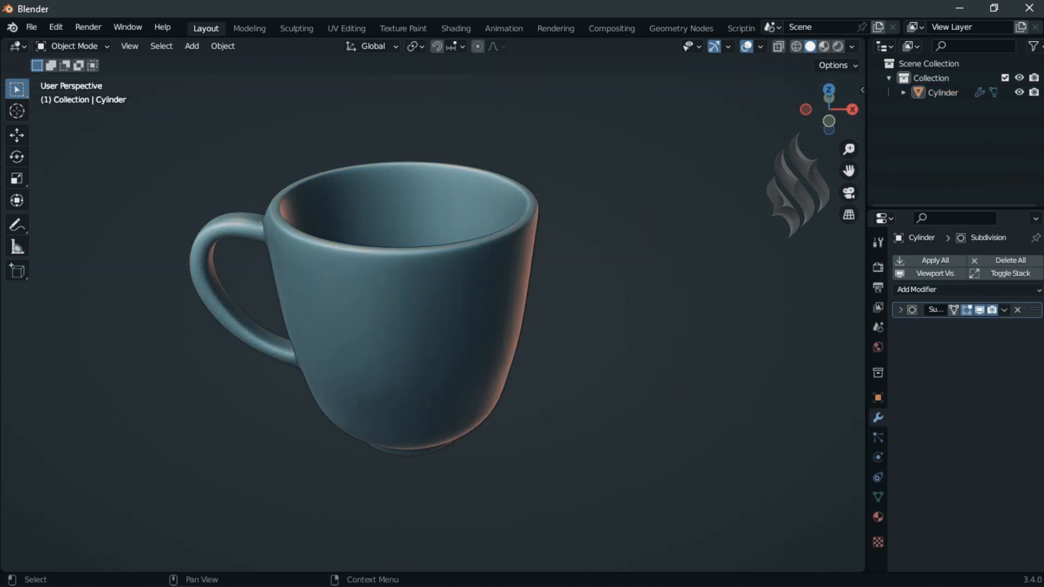